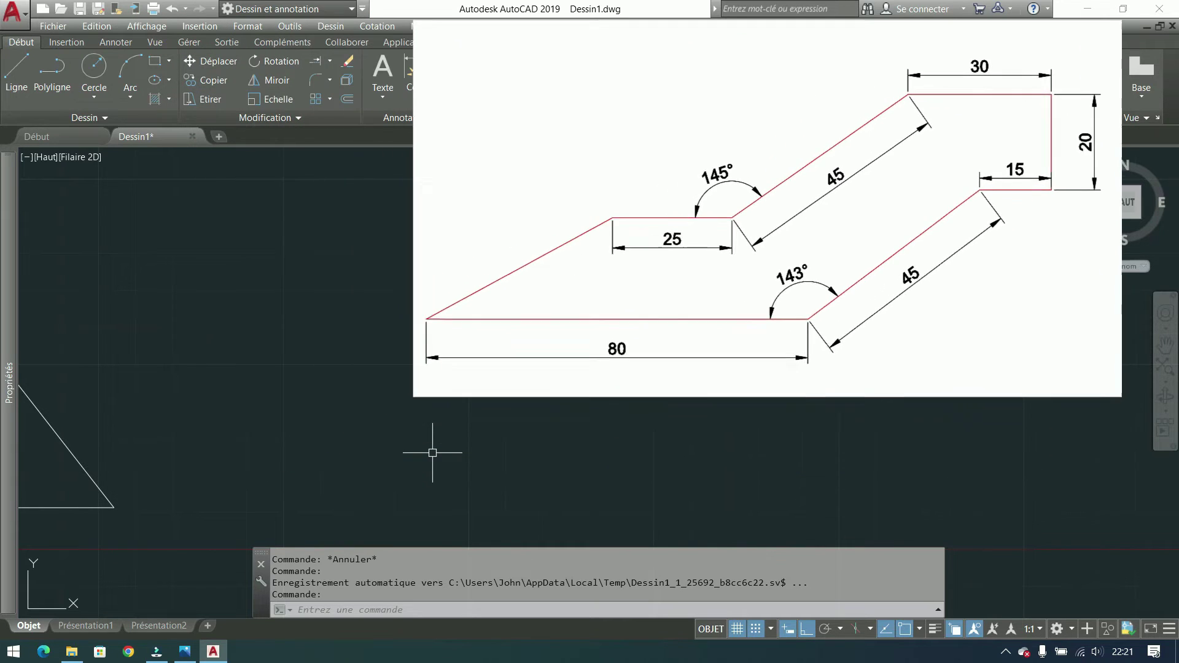
# - Draw an 80-unit horizontal line in the empty area beside the triangle as the base of the shape
pyautogui.click(20, 91)
pyautogui.click(246, 475)
pyautogui.moveTo(247, 474); pyautogui.dragTo(196, 457, button='middle')
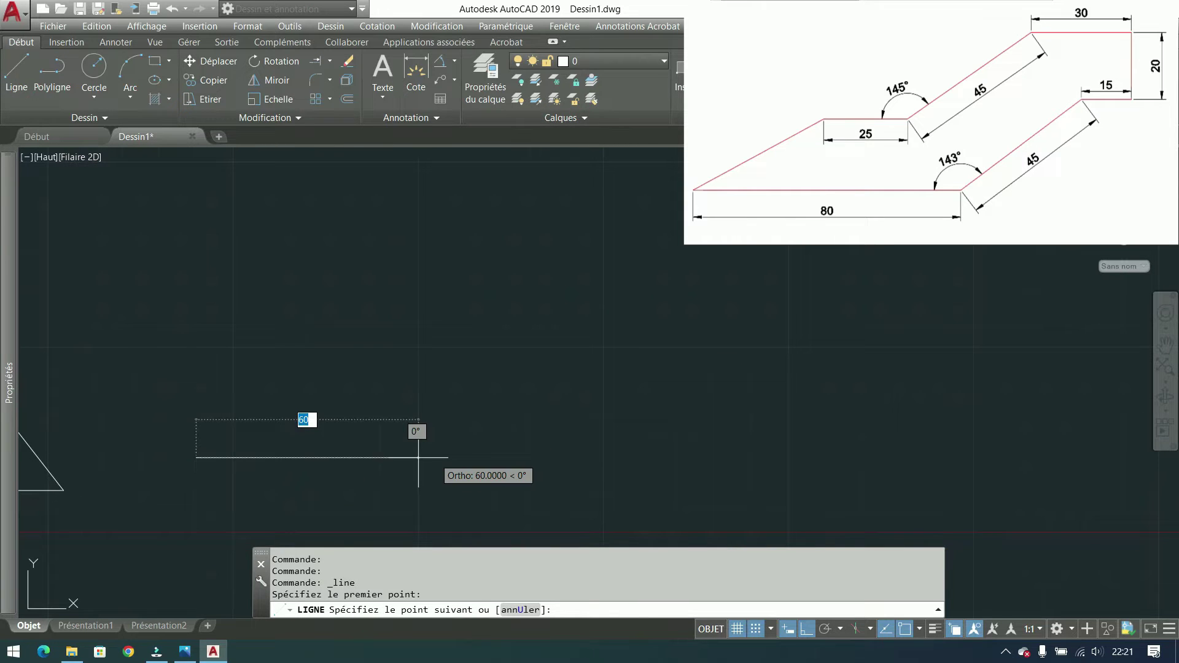
pyautogui.write('80')
pyautogui.press('Return')
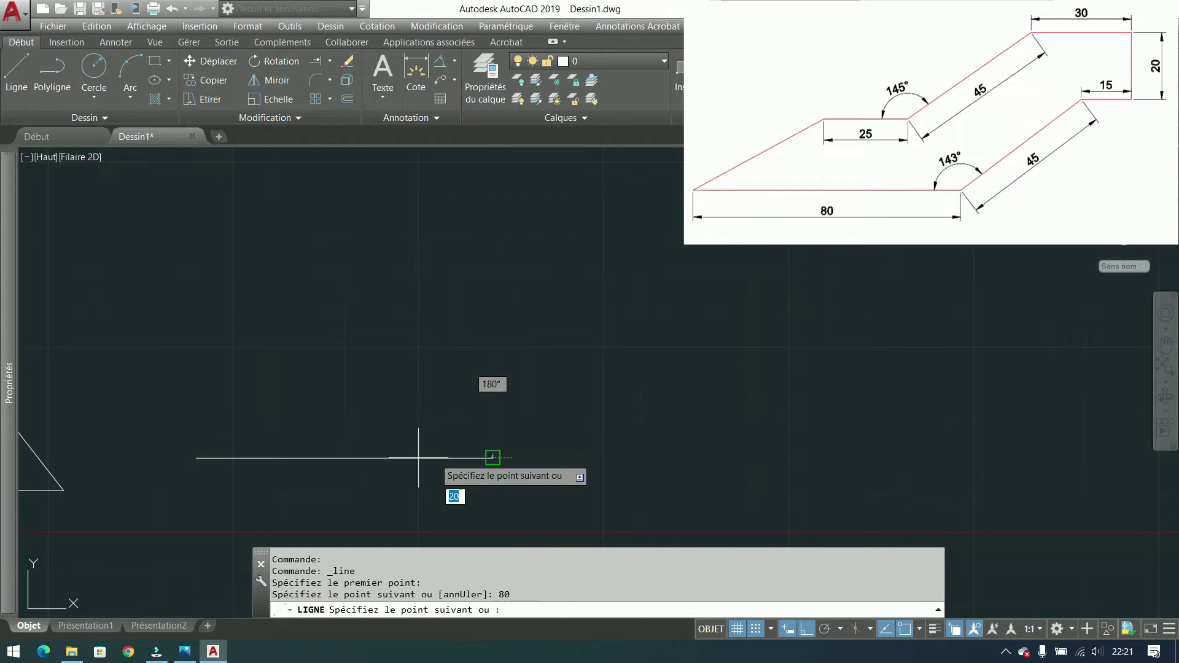
pyautogui.press('Return')
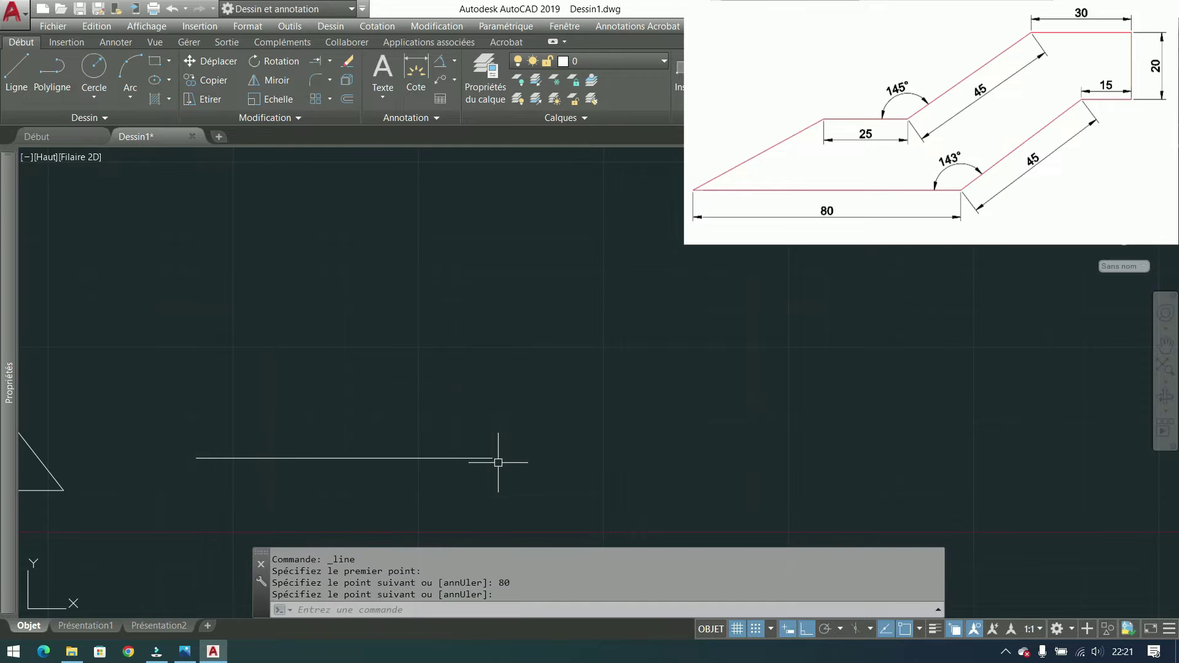
# - Draw a 45-unit vertical line upward from the right end of the 80-unit base line
pyautogui.press('Return')
pyautogui.click(492, 458)
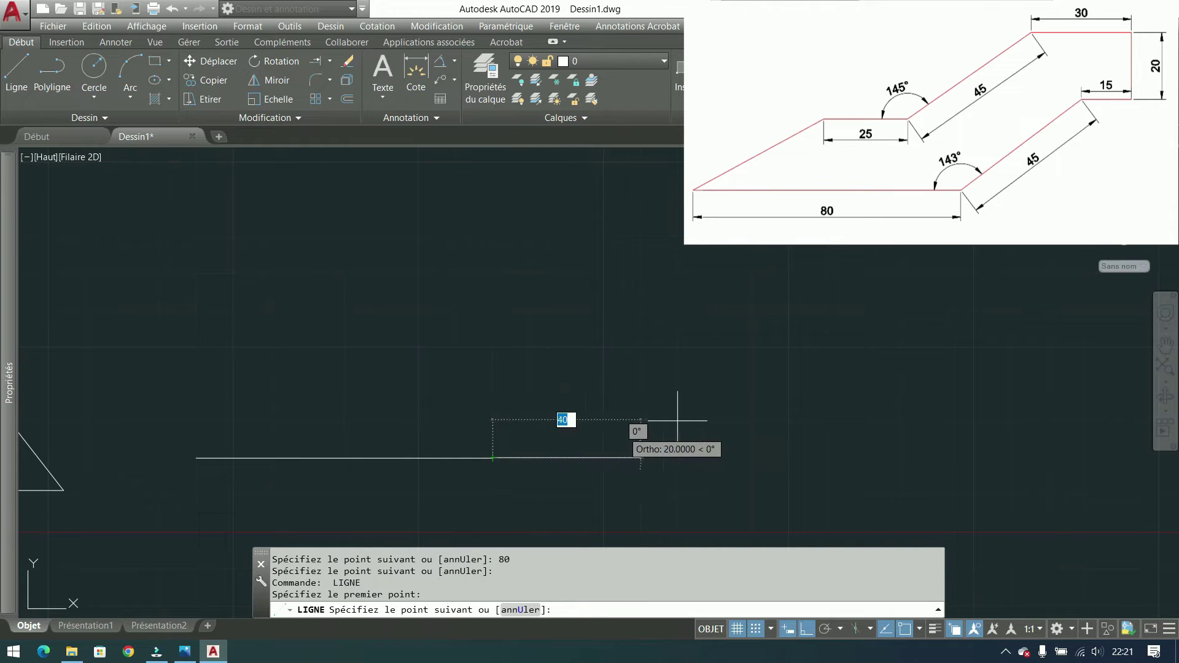
pyautogui.write('45')
pyautogui.press('Return')
pyautogui.press('Return')
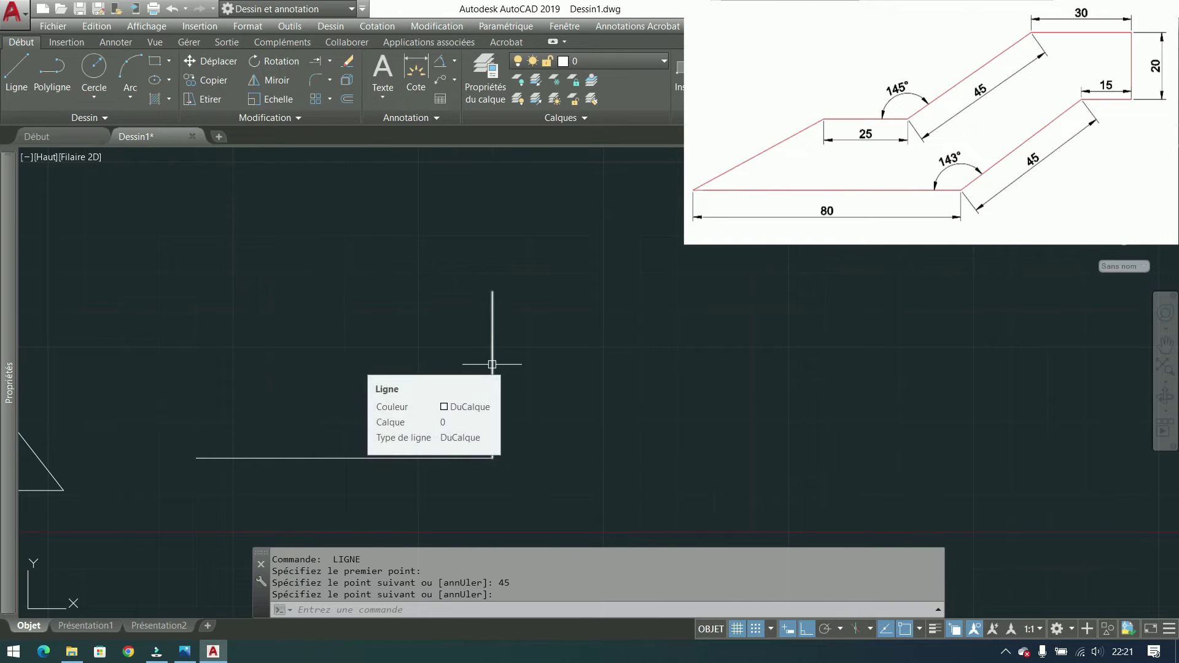
# - Rotate the 45-unit vertical line by 53° about its lower endpoint on the base line
pyautogui.click(279, 61)
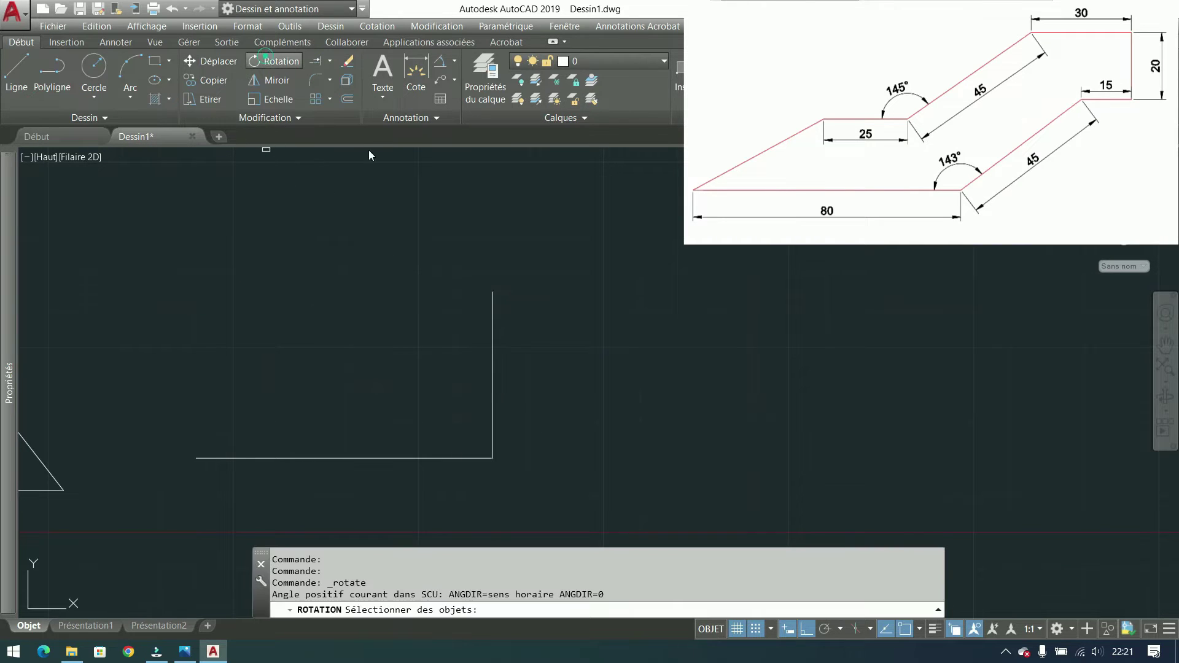
pyautogui.click(491, 357)
pyautogui.press('Return')
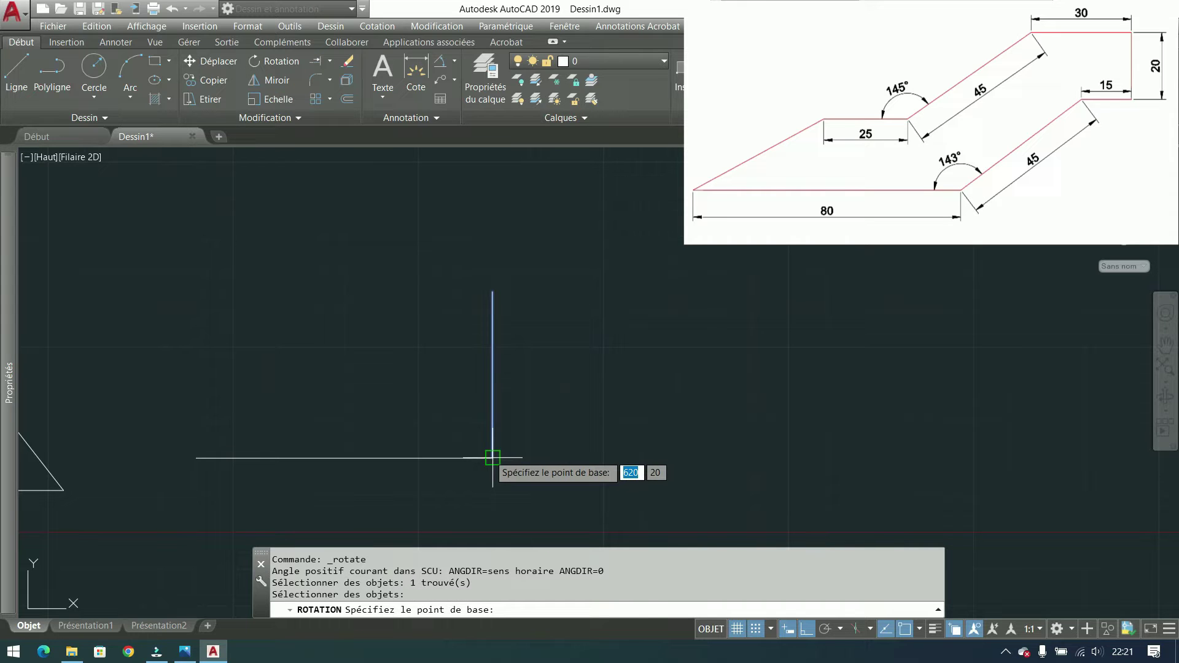
pyautogui.click(492, 457)
pyautogui.write('53')
pyautogui.press('Return')
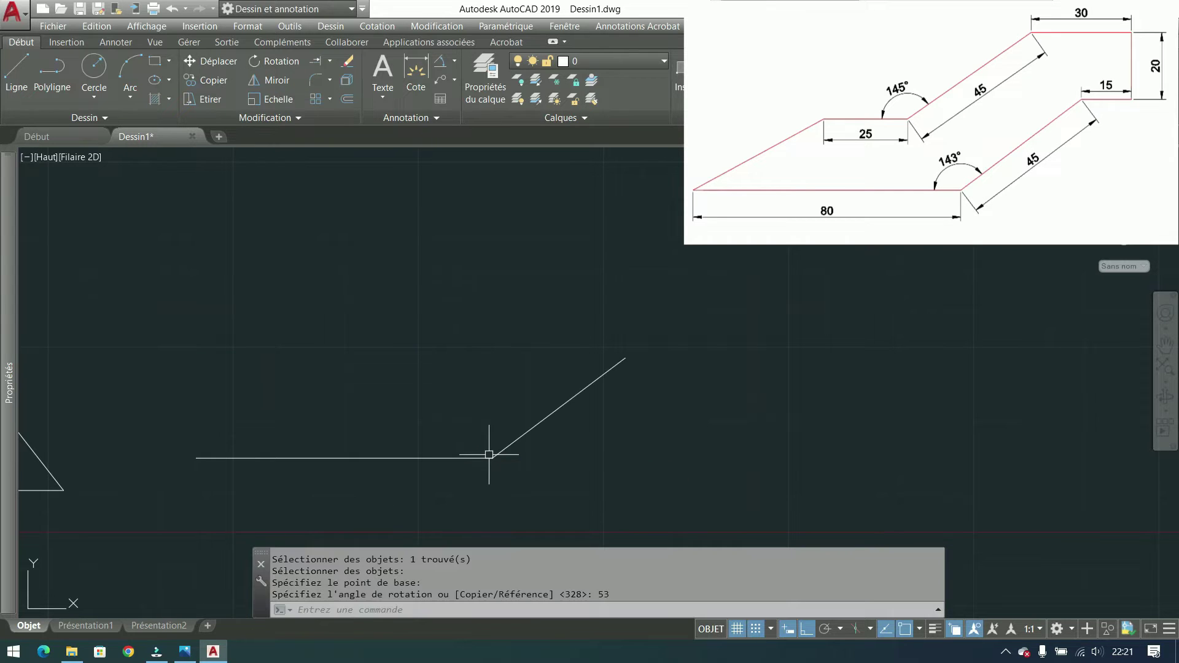
# - Turn off grid snap and draw a 15-unit horizontal line rightward from the upper end of the slanted line with Ortho on
pyautogui.click(16, 69)
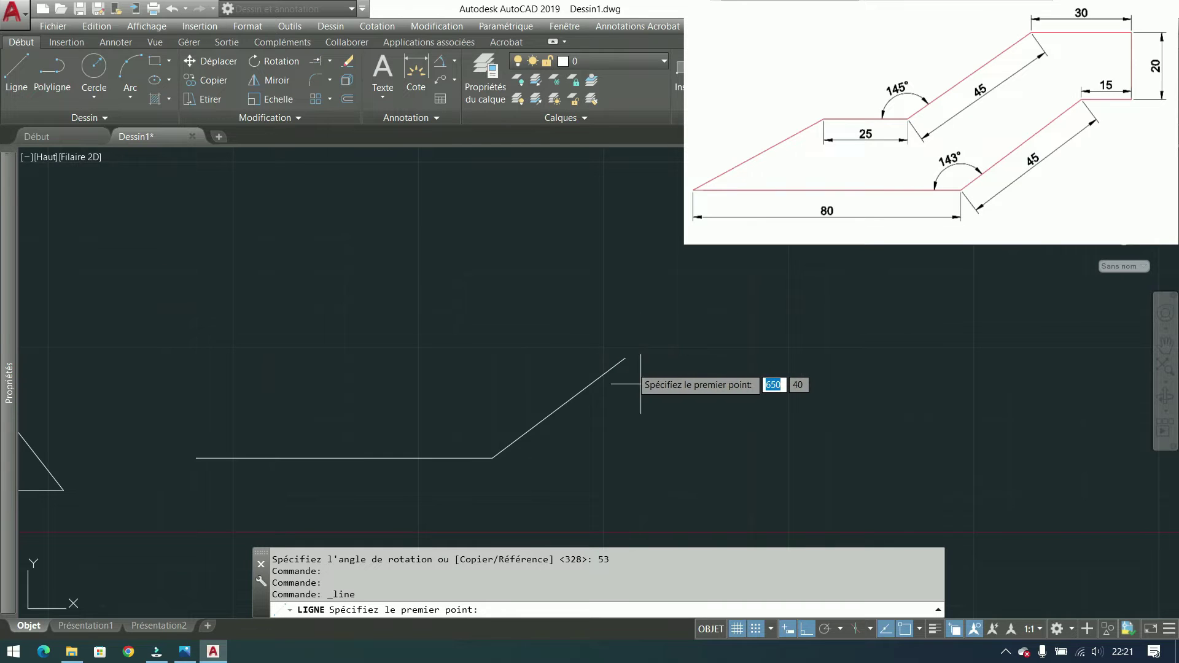
pyautogui.press('F8')
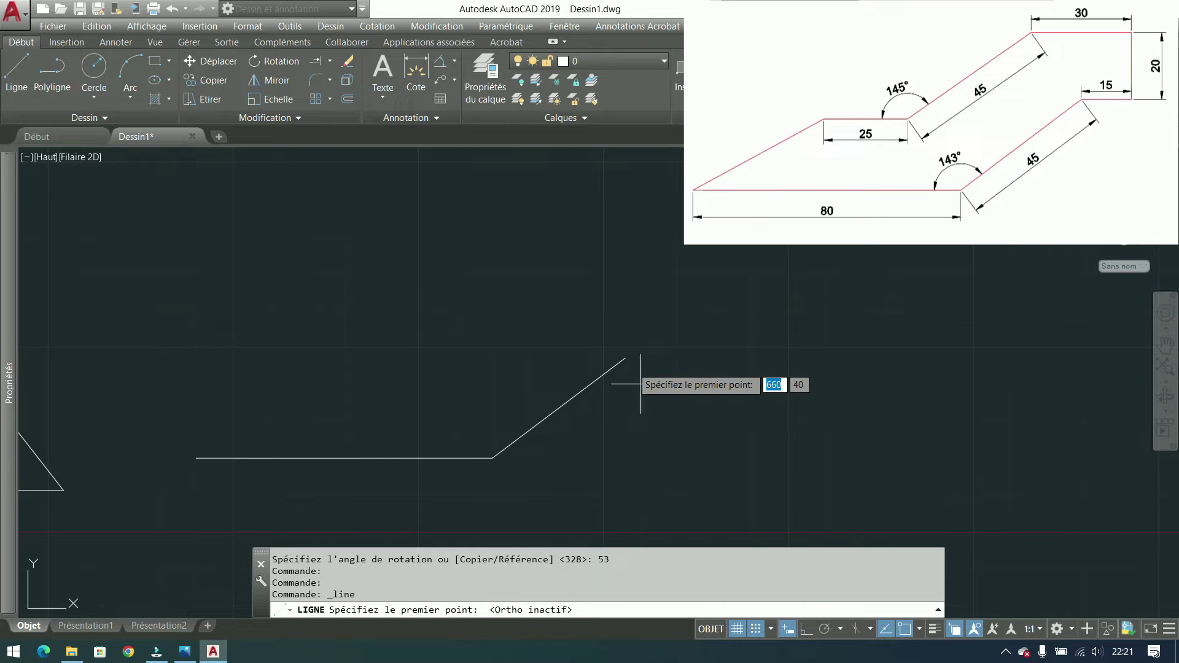
pyautogui.press('F9')
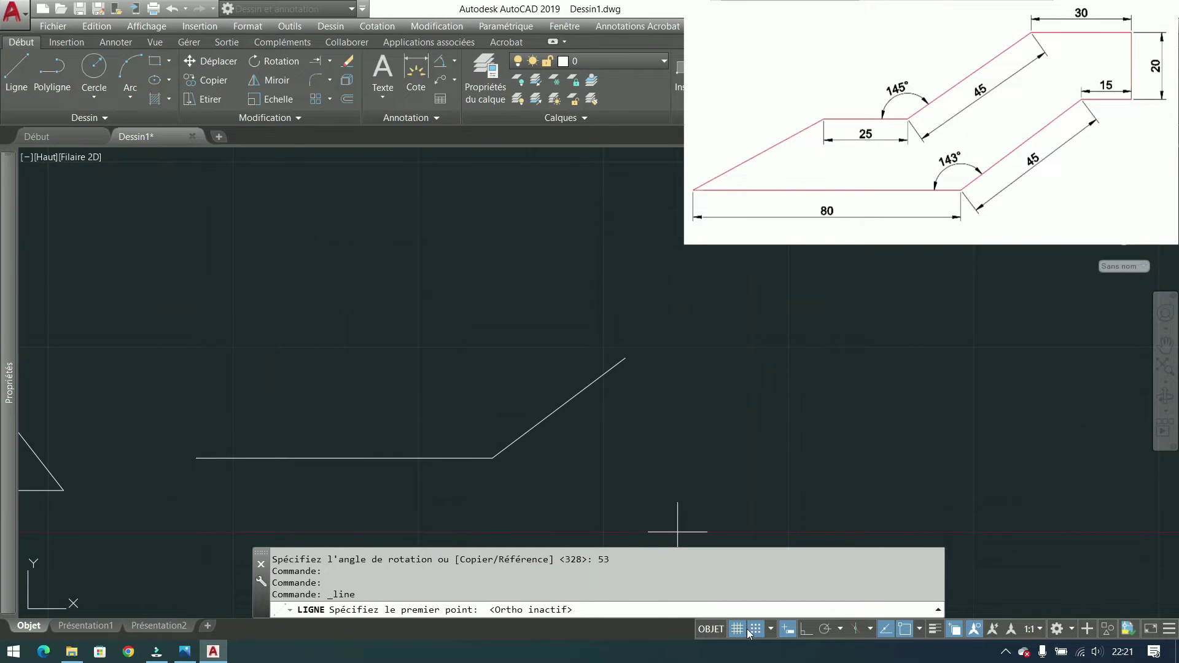
pyautogui.click(625, 358)
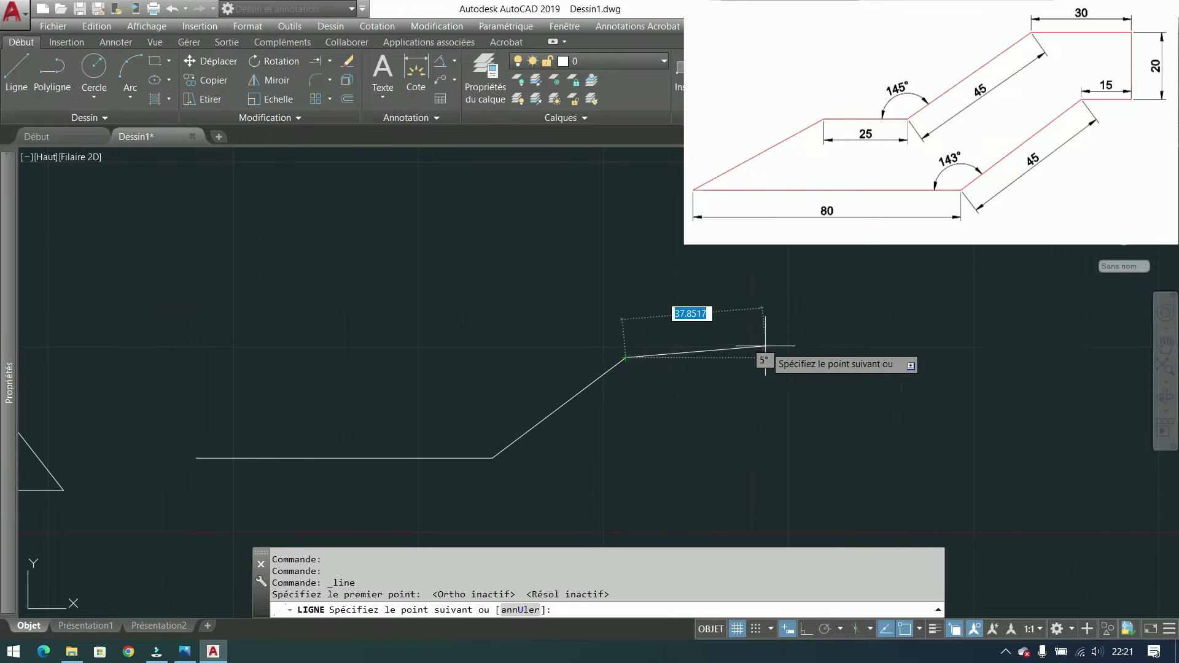
pyautogui.press('F8')
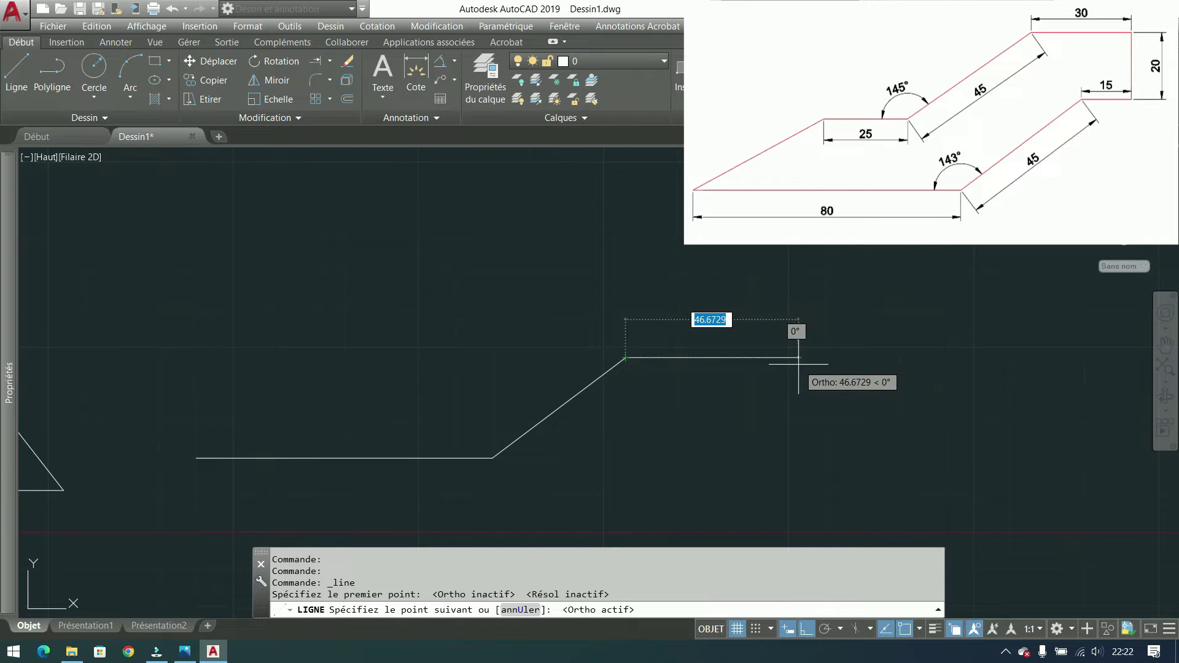
pyautogui.write('15')
pyautogui.press('Return')
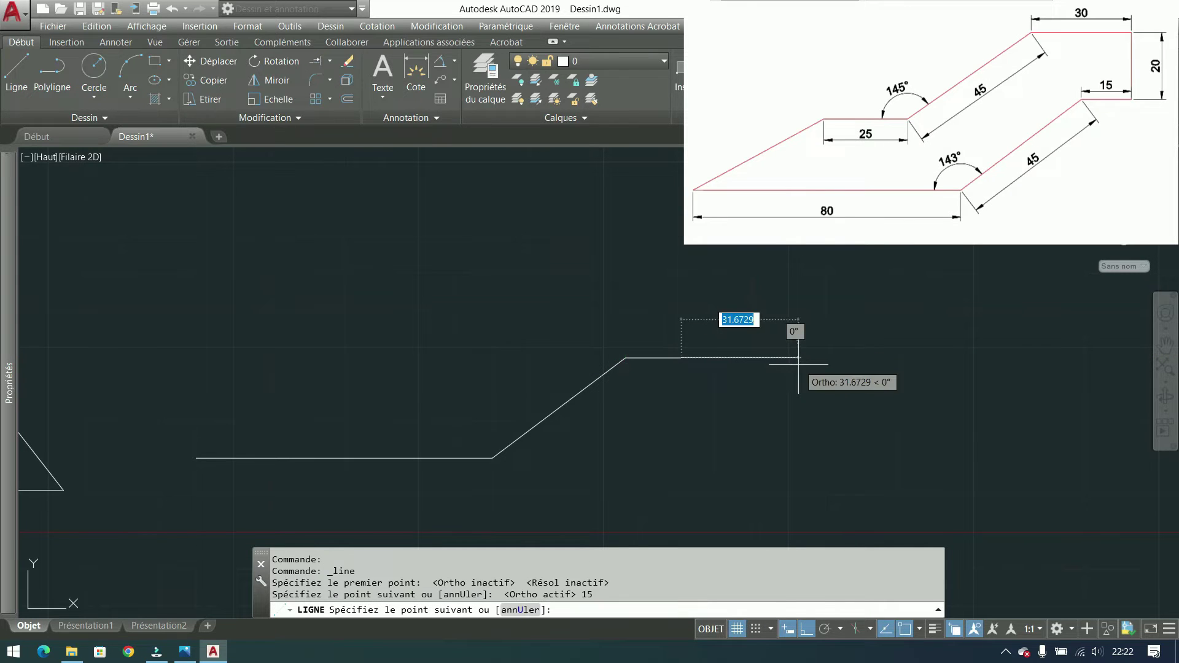
# - Continue the outline with a 20-unit segment upward and a 30-unit segment to the left, and end the line
pyautogui.write('20')
pyautogui.press('Return')
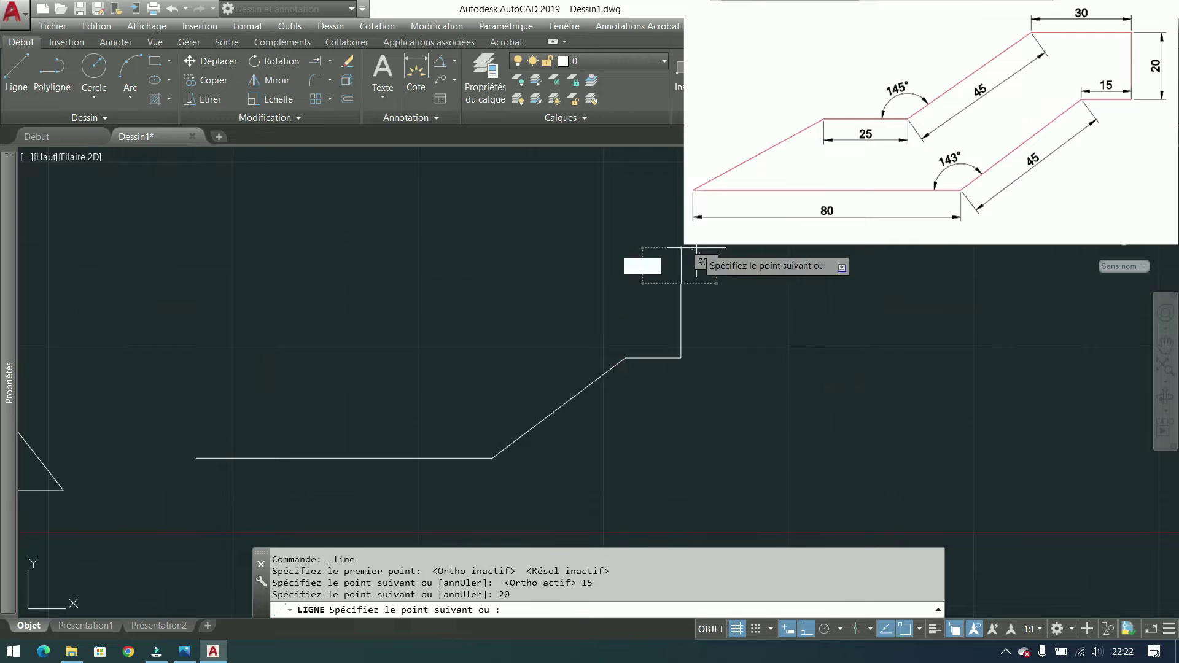
pyautogui.write('30')
pyautogui.press('Return')
pyautogui.press('Return')
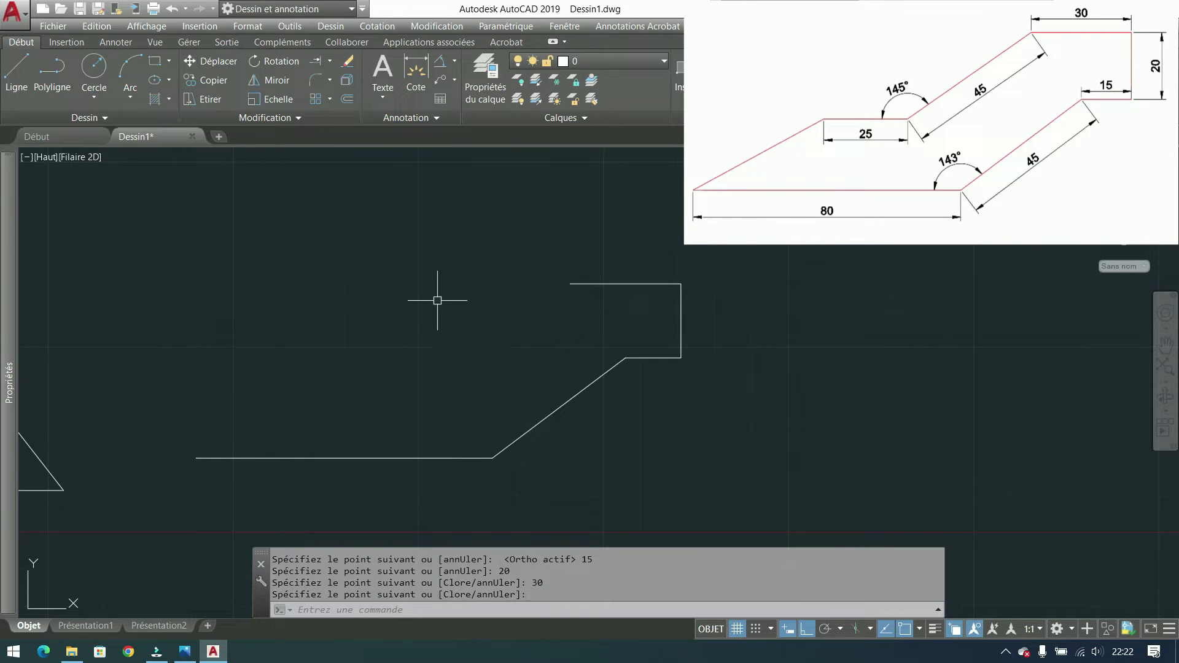
pyautogui.click(16, 70)
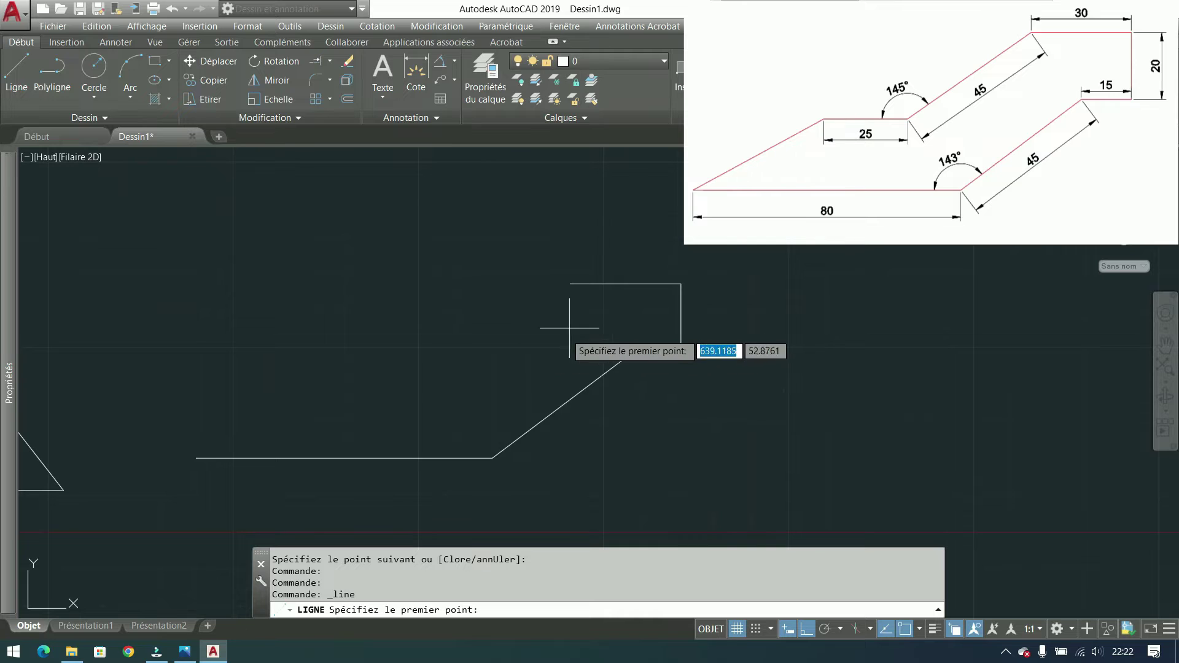
pyautogui.click(570, 284)
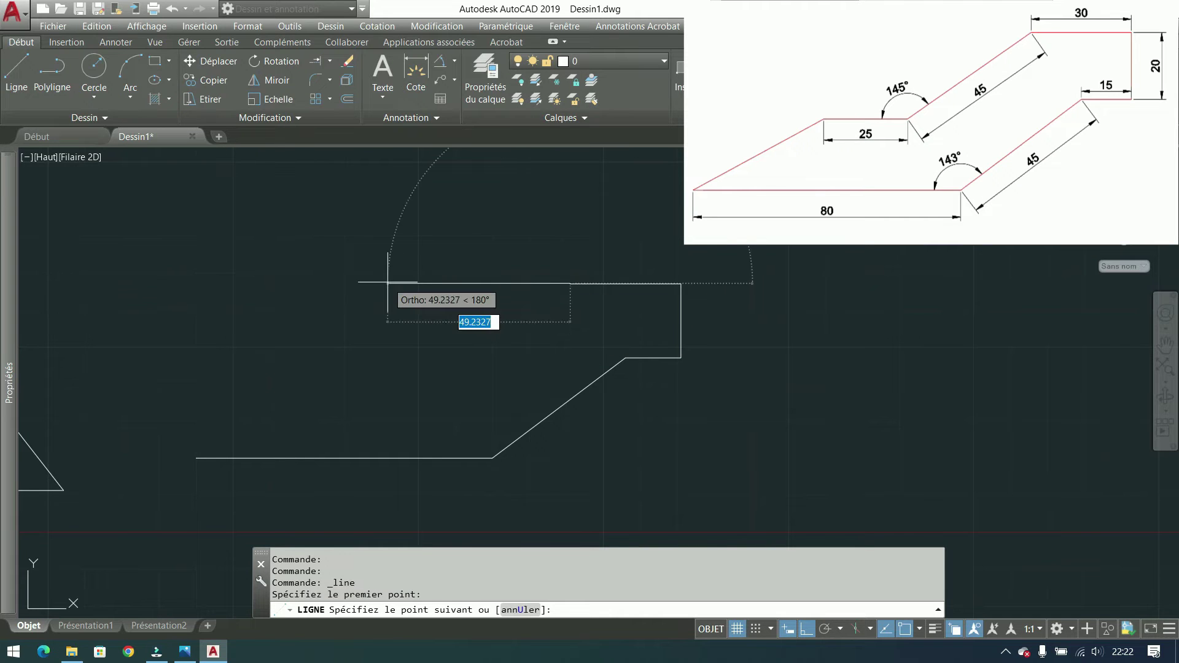
pyautogui.write('145')
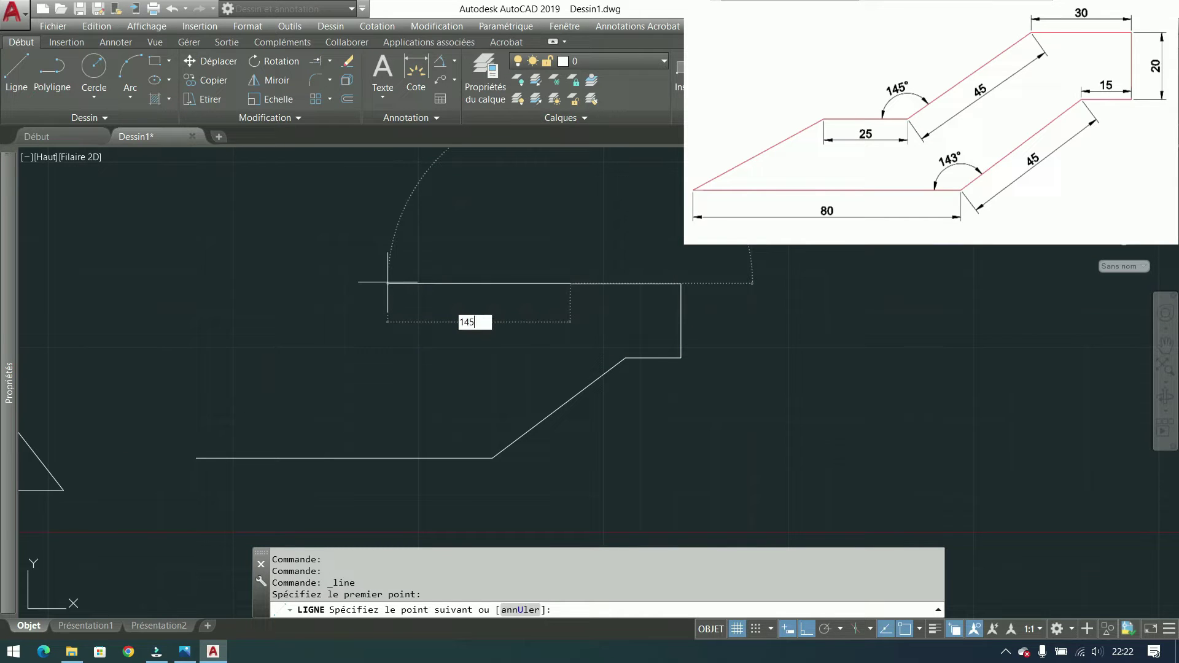
pyautogui.press('Escape')
pyautogui.press('Escape')
# - Select all five lines of the outline and erase them, keeping the triangle beside them
pyautogui.click(771, 250)
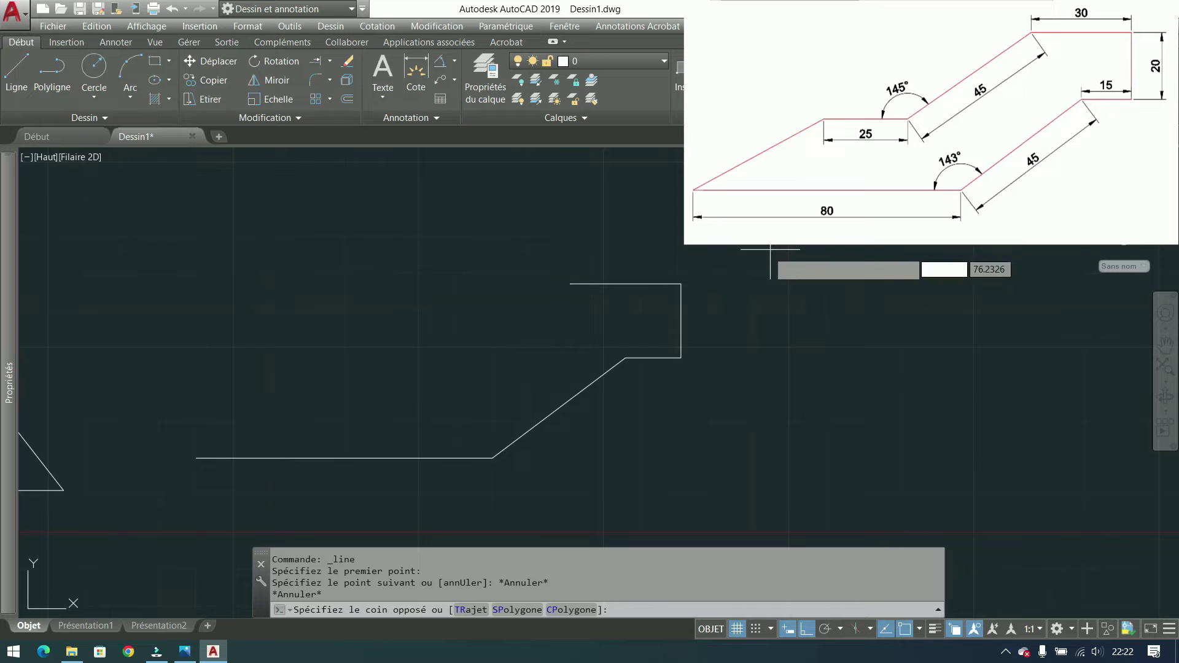
pyautogui.click(266, 476)
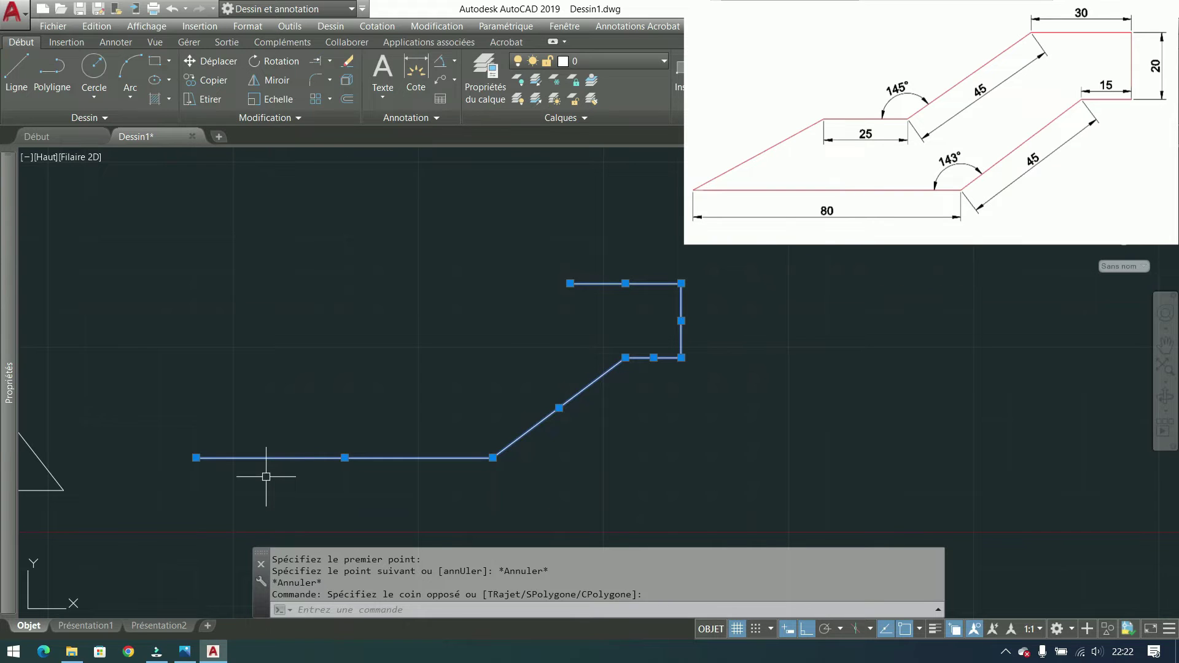
pyautogui.press('Delete')
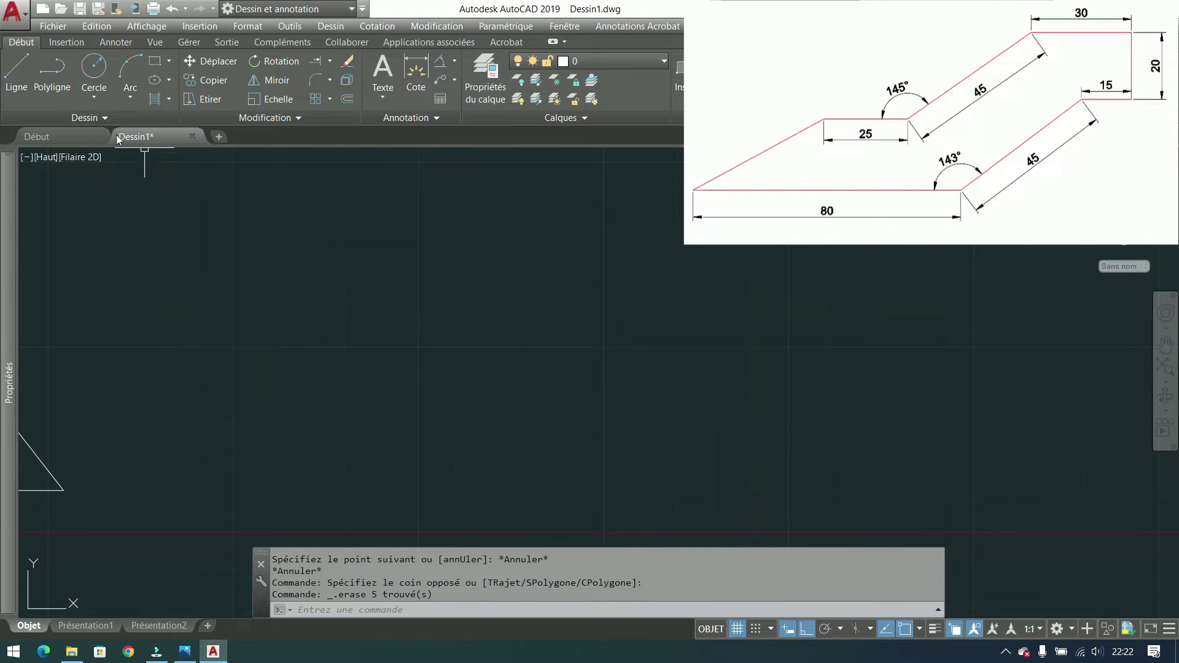
# - Draw an 80-unit horizontal base line rightward from a point in the empty area beside the triangle
pyautogui.click(17, 68)
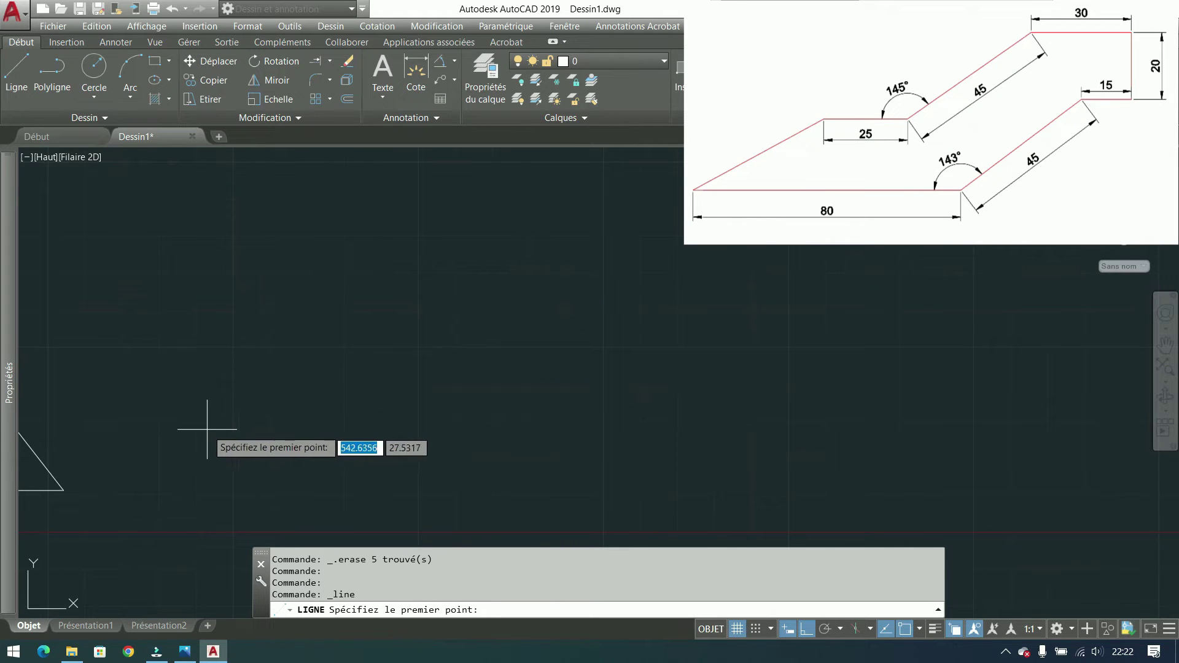
pyautogui.click(207, 428)
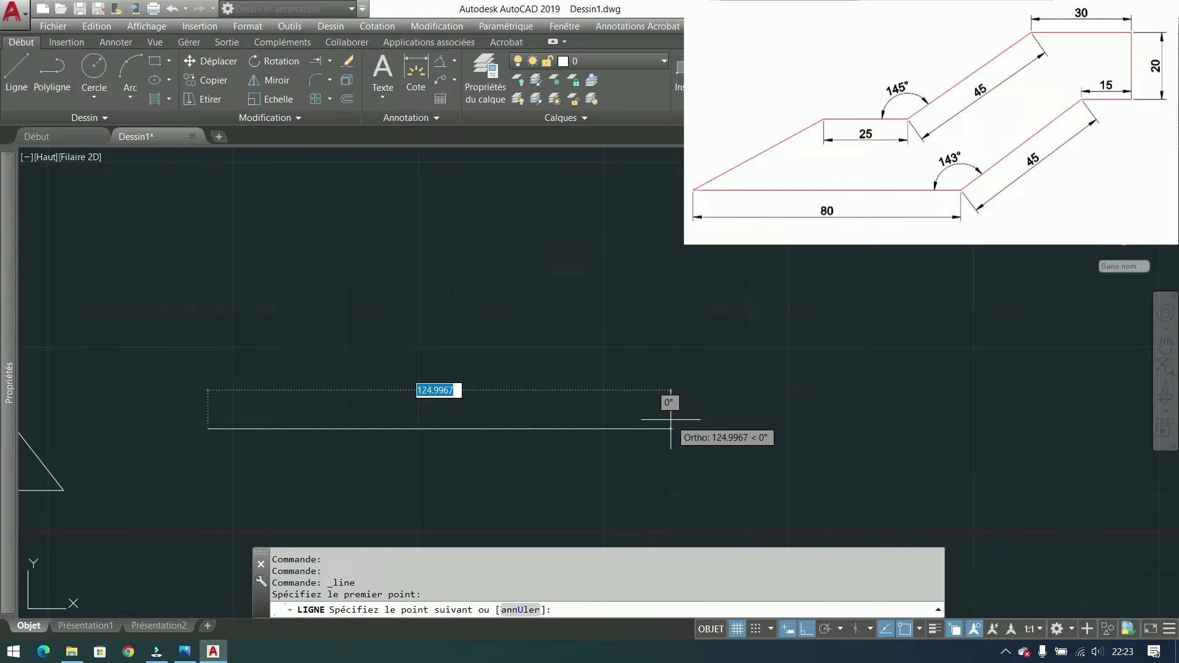
pyautogui.write('80')
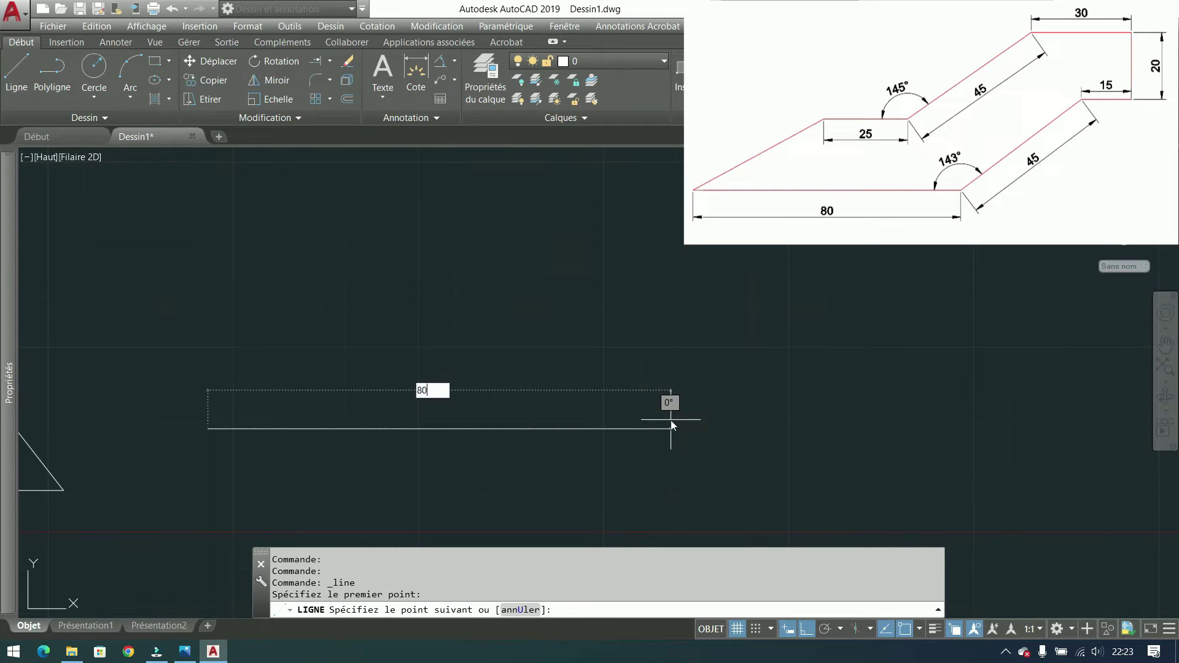
pyautogui.press('Return')
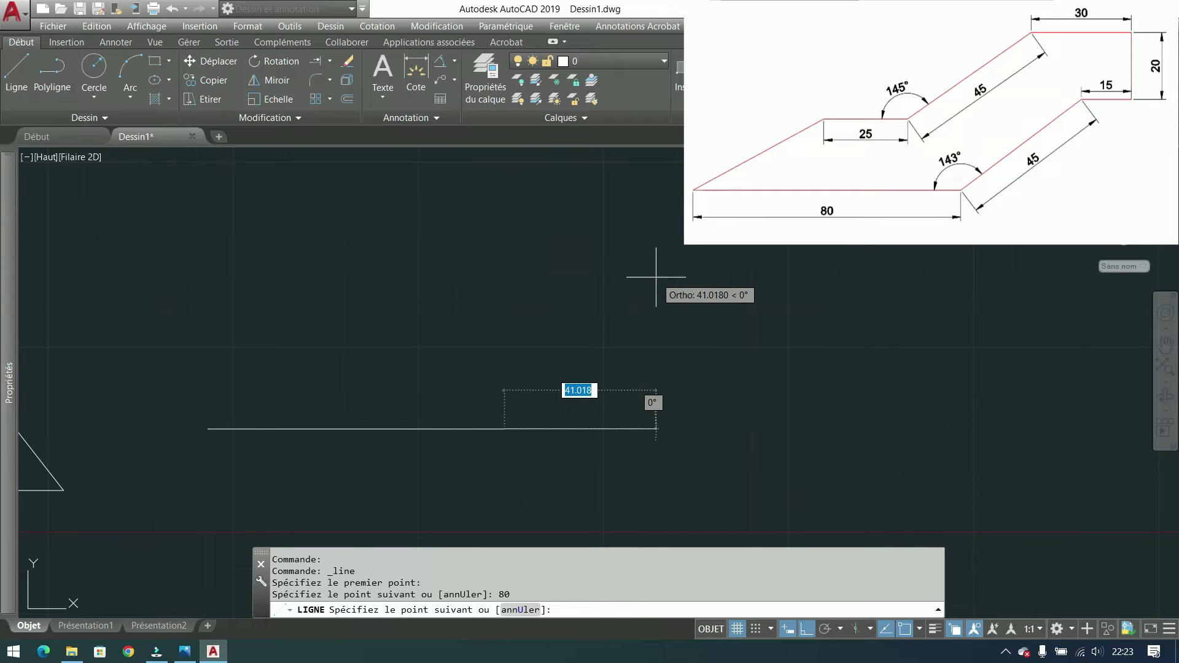
# - Turn Ortho off and continue from the right end of the base with a 45-unit segment at an angle of 37°
pyautogui.press('F8')
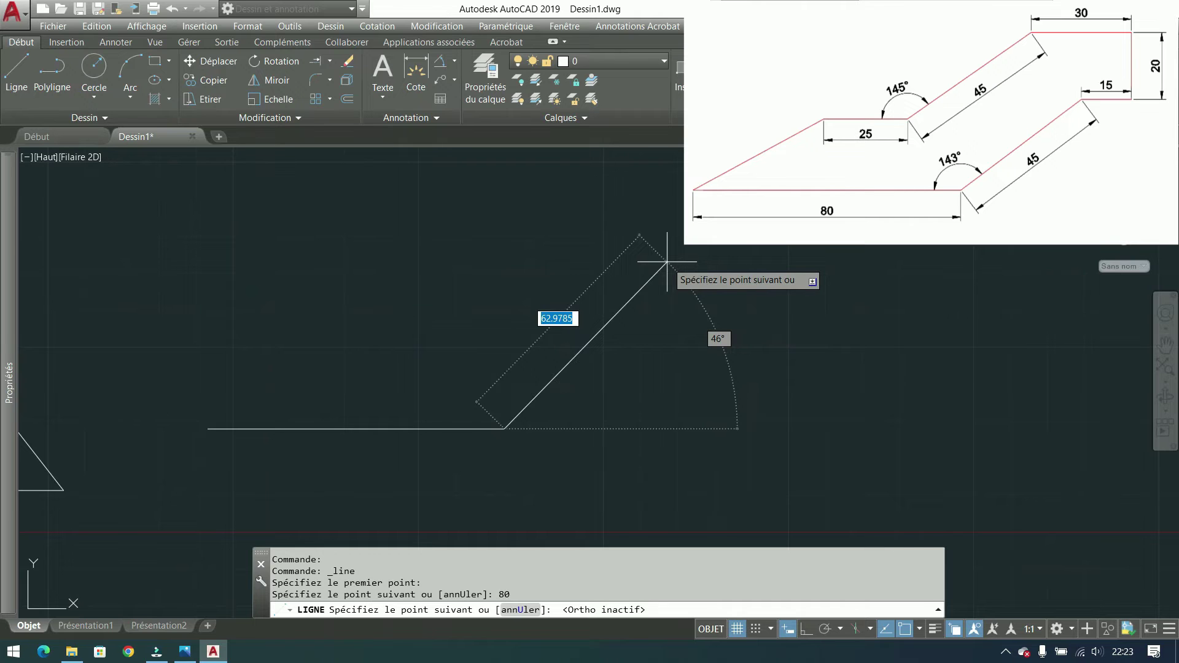
pyautogui.write('45')
pyautogui.press('Tab')
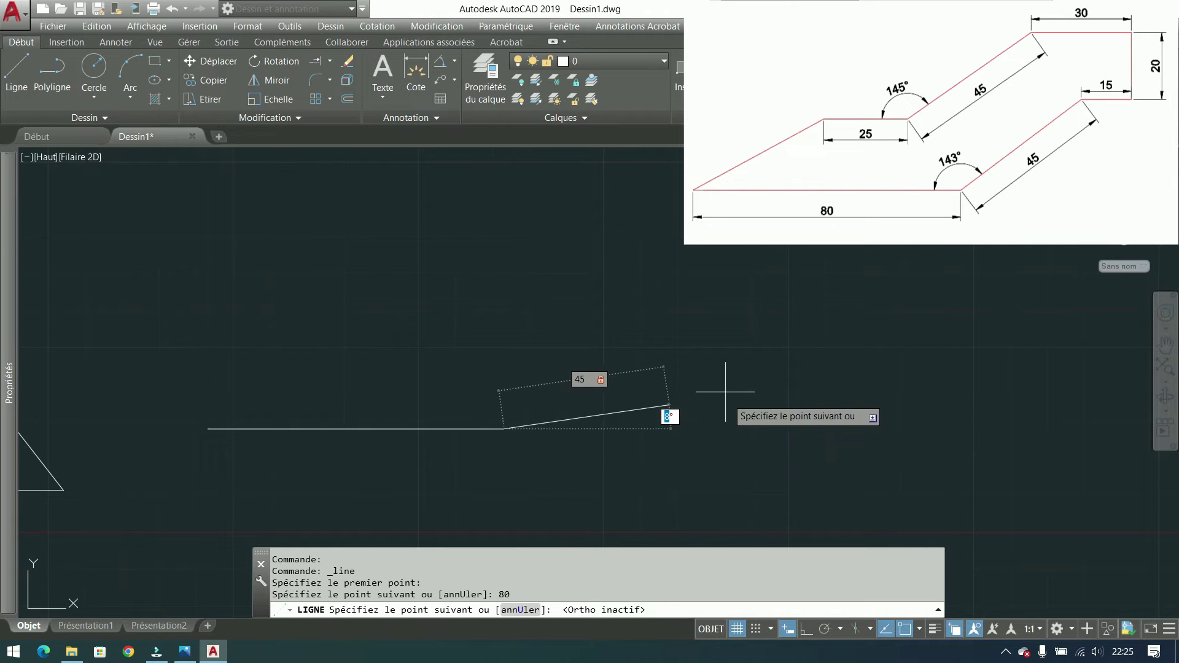
pyautogui.write('37')
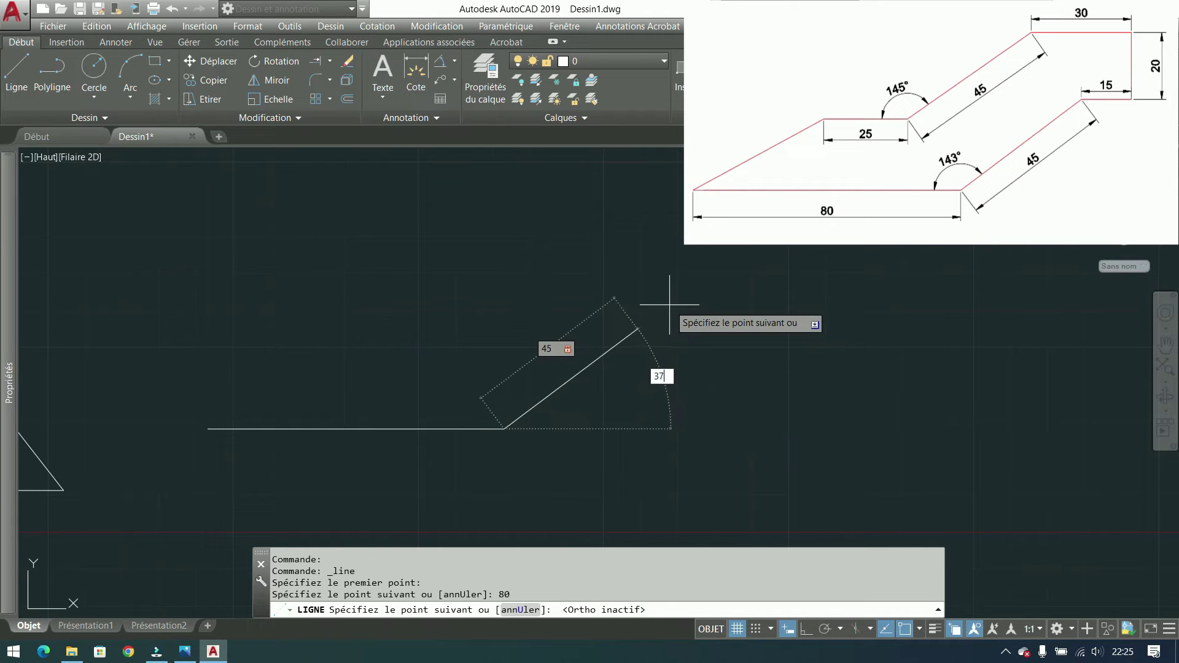
pyautogui.press('Return')
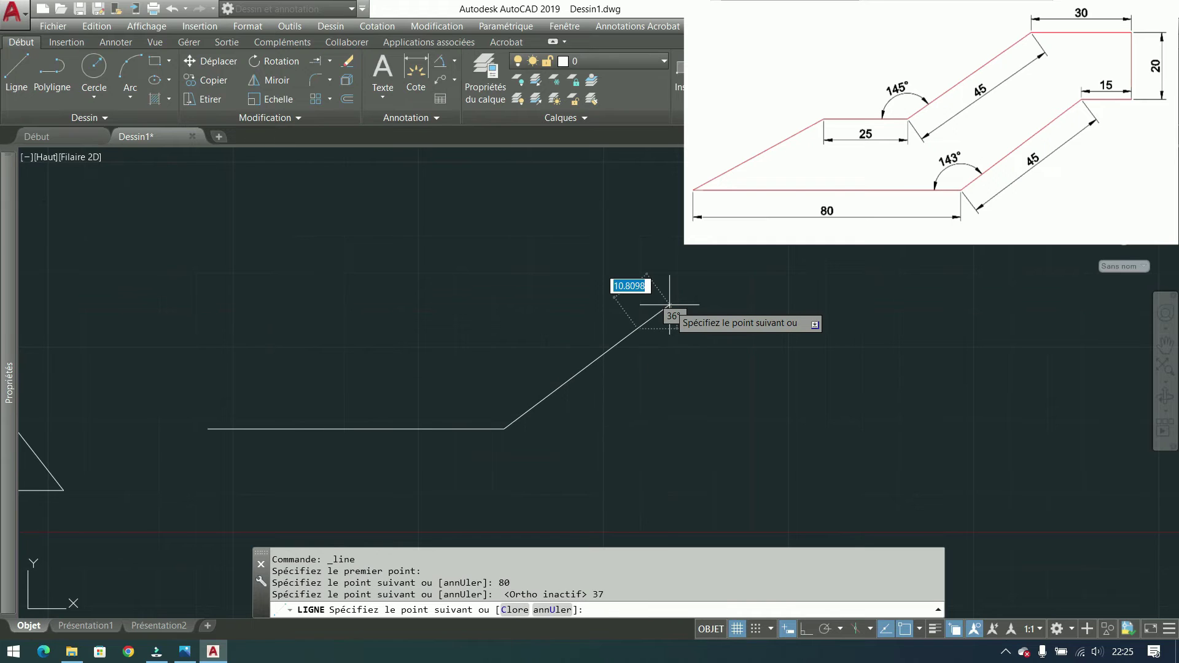
# - Turn Ortho on and continue the outline with a 15-unit horizontal segment to the right
pyautogui.press('F8')
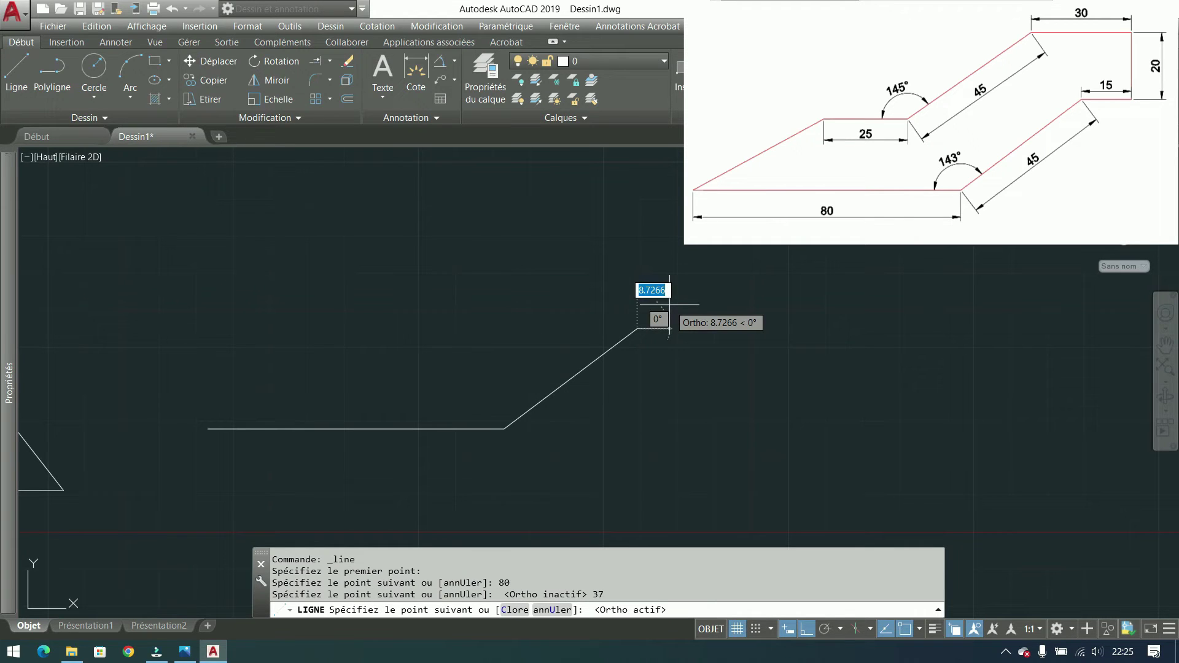
pyautogui.write('15')
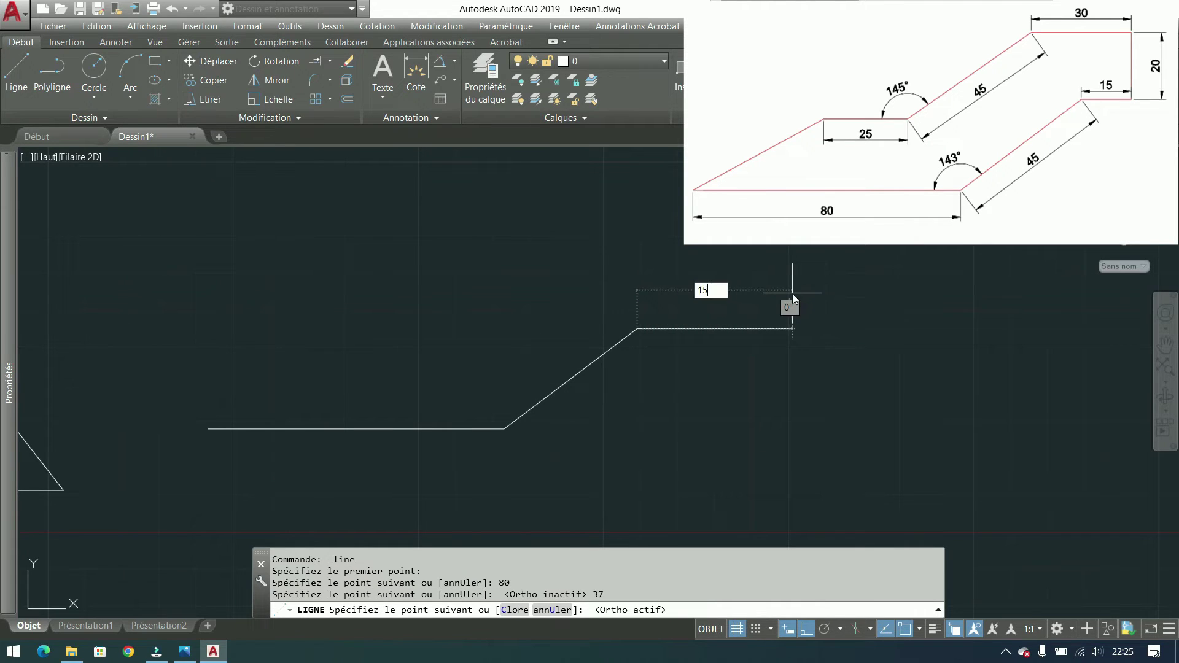
pyautogui.press('Return')
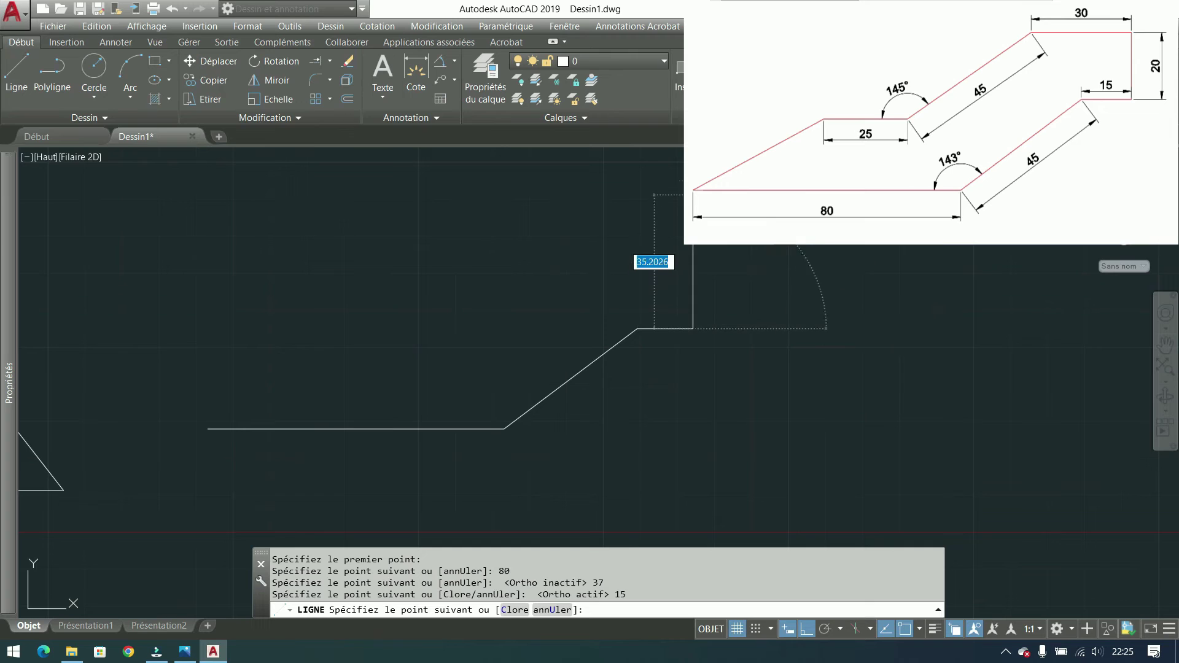
# - Continue the outline with a 20-unit segment straight up and a 30-unit horizontal segment to the left
pyautogui.write('20')
pyautogui.press('Return')
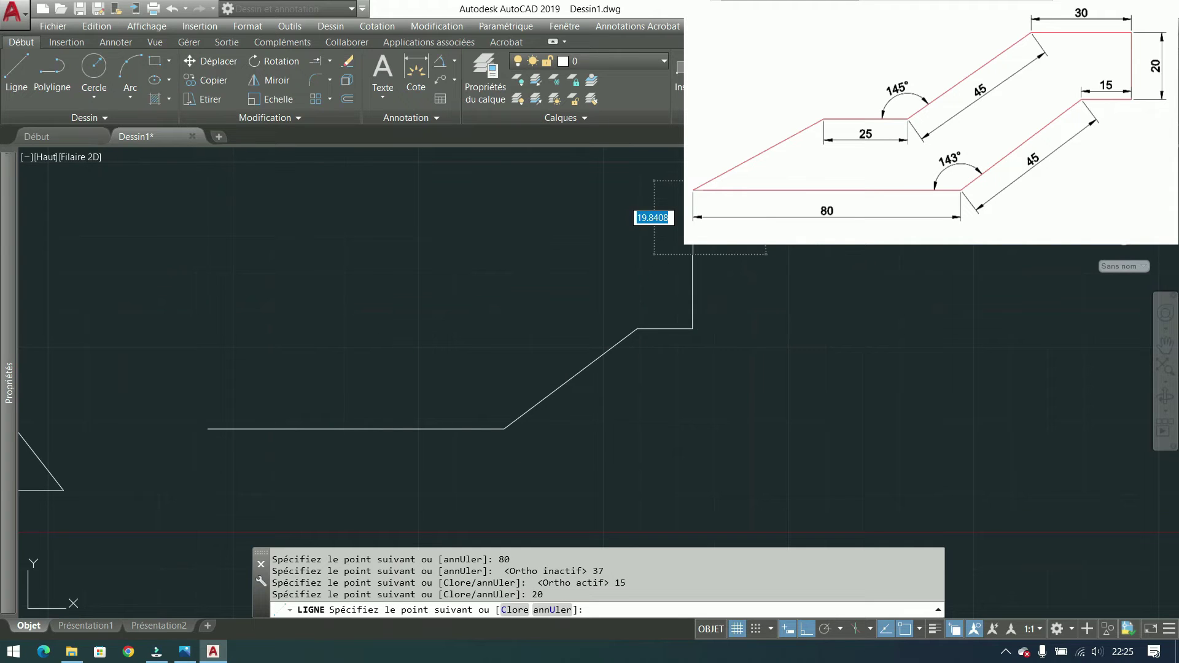
pyautogui.write('30')
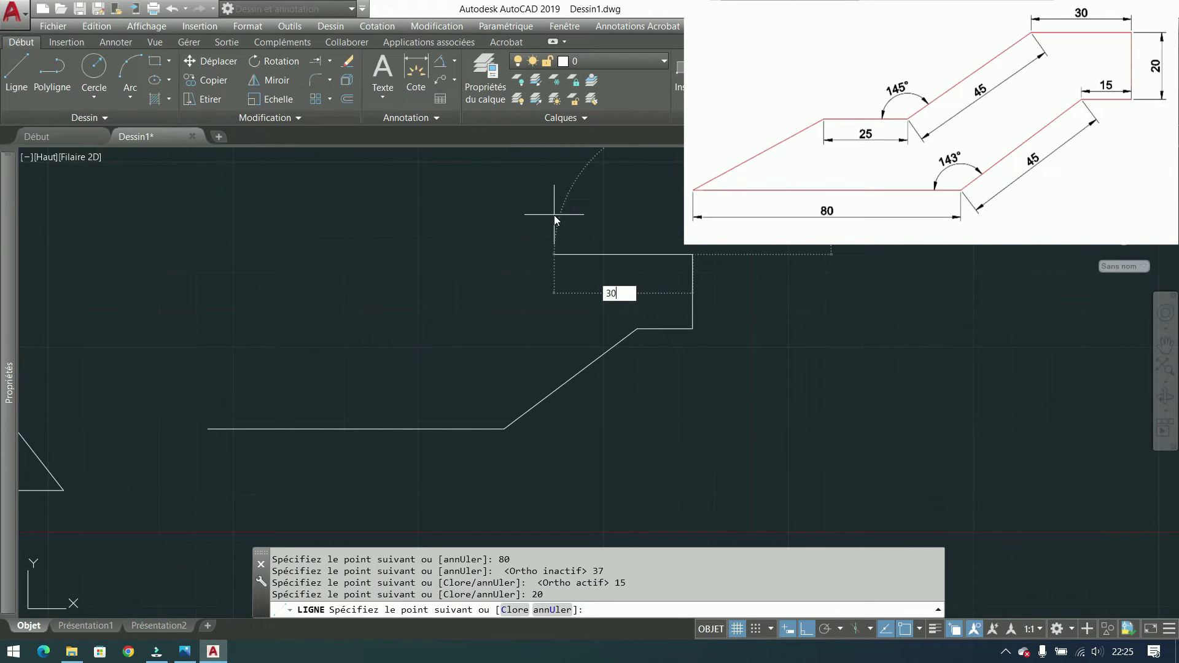
pyautogui.press('Return')
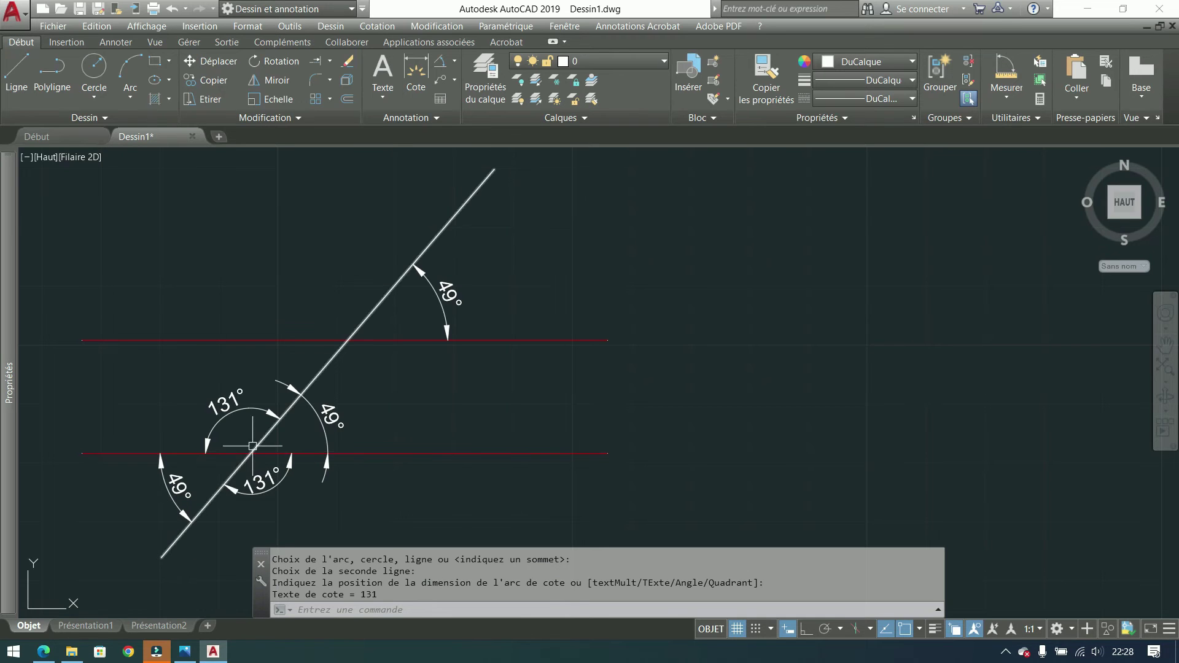
# - Draw a circle of about 12.2 radius centred where the slanted line crosses the lower red line, through the end of the 49° dimension arc
pyautogui.click(94, 68)
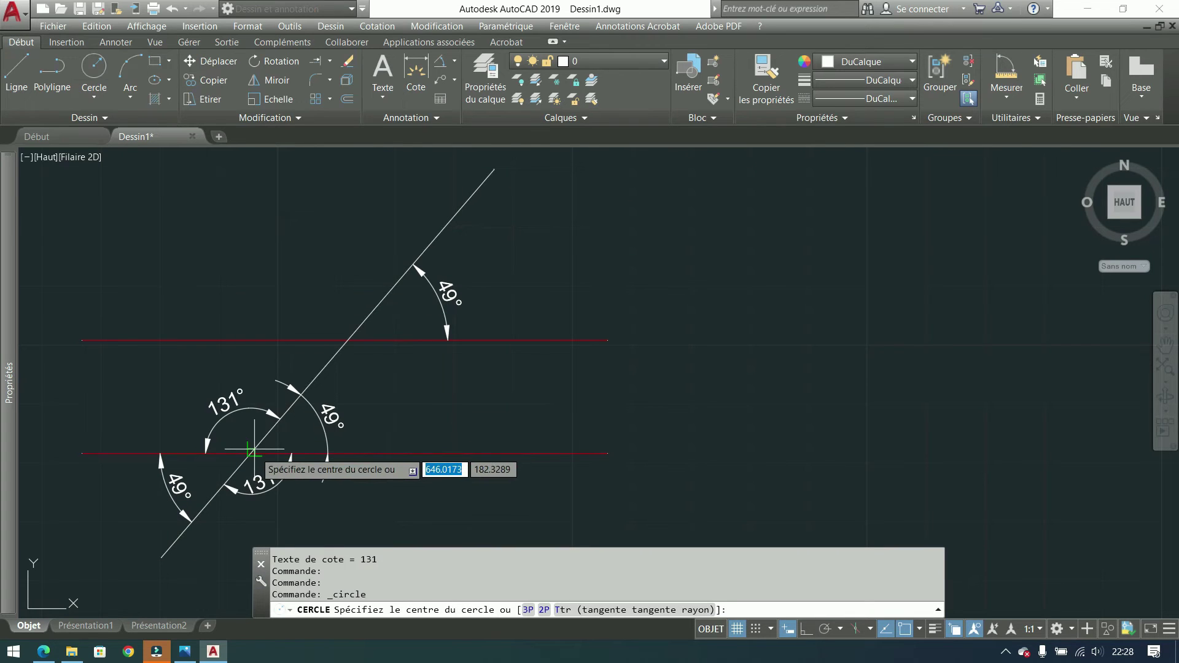
pyautogui.click(253, 453)
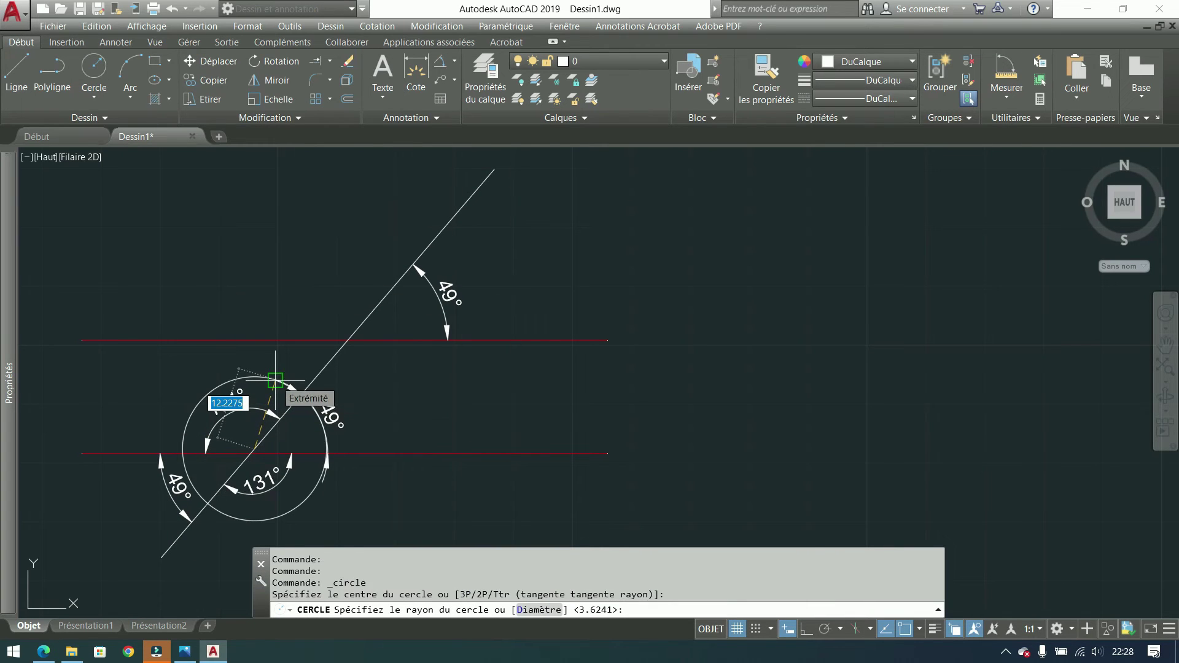
pyautogui.click(276, 381)
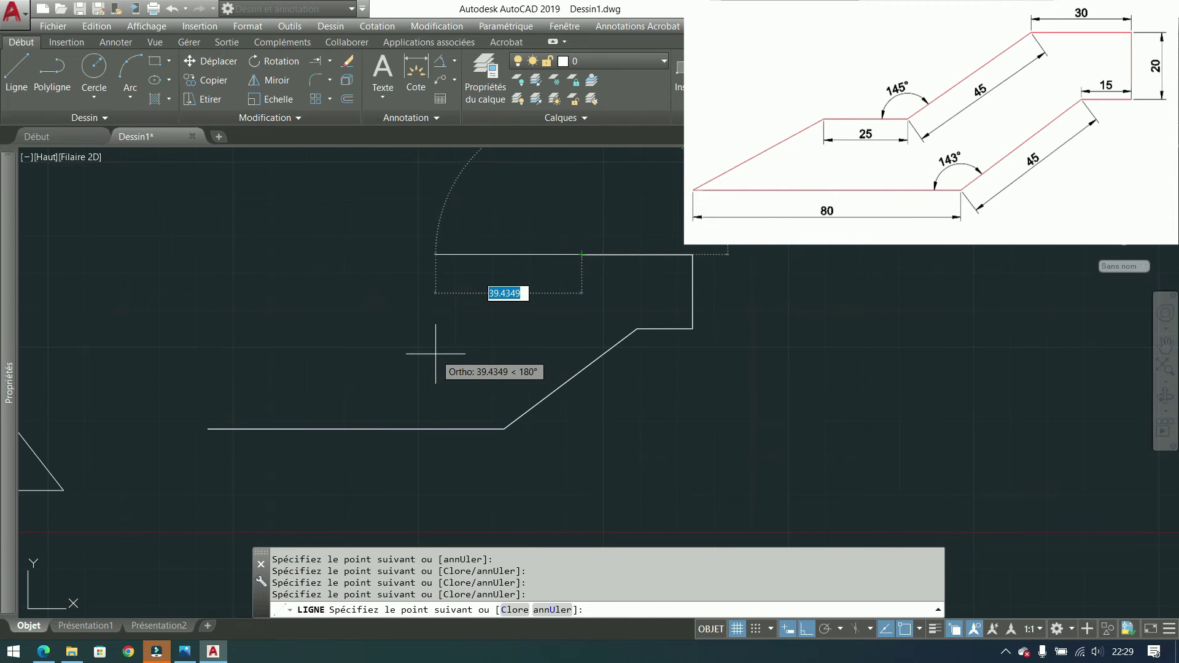
# - Turn Ortho off and continue from the left end of the 30-unit segment with a 45-unit segment down and left at 145°
pyautogui.press('F8')
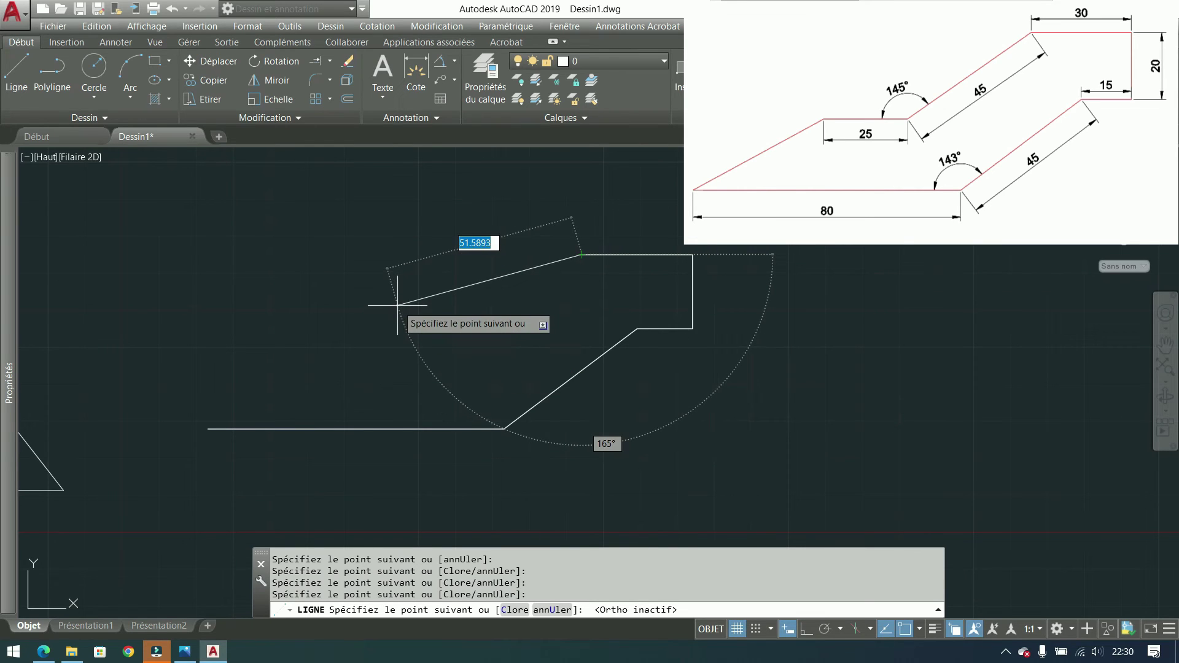
pyautogui.write('45')
pyautogui.press('Tab')
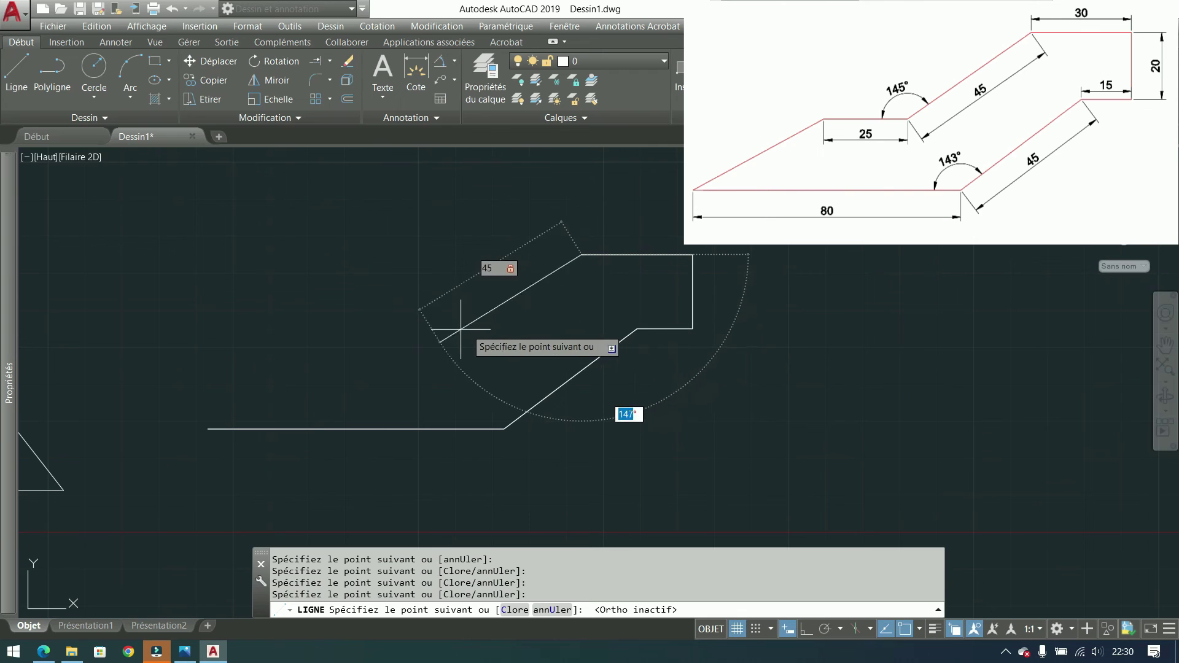
pyautogui.write('145')
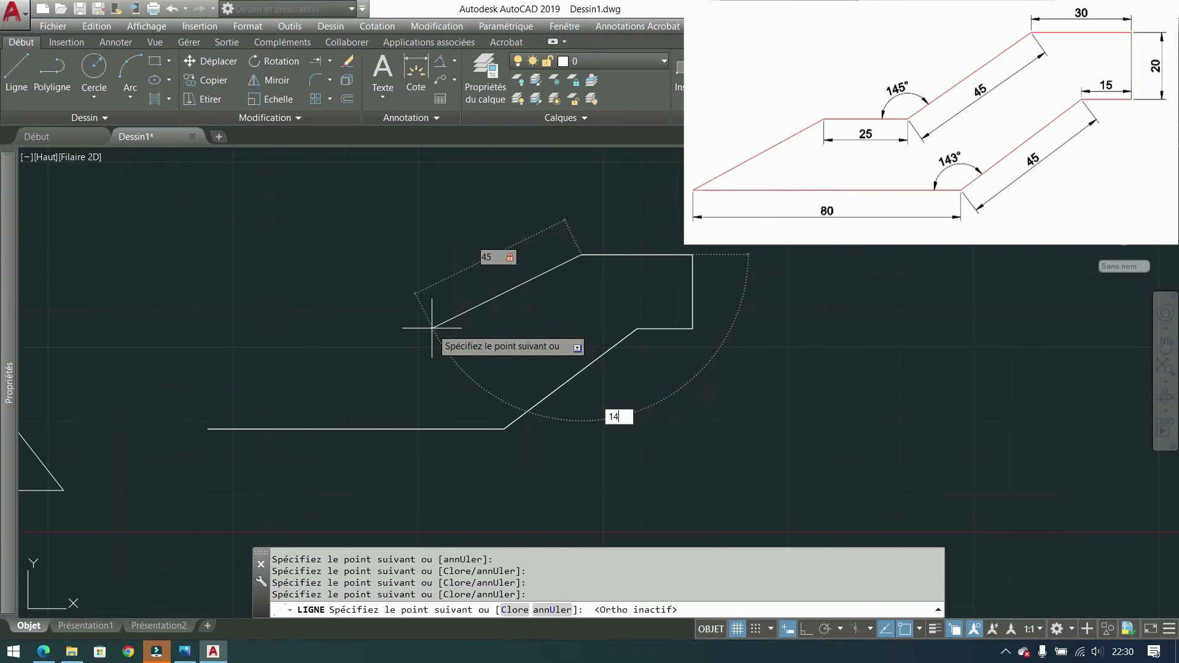
pyautogui.press('Return')
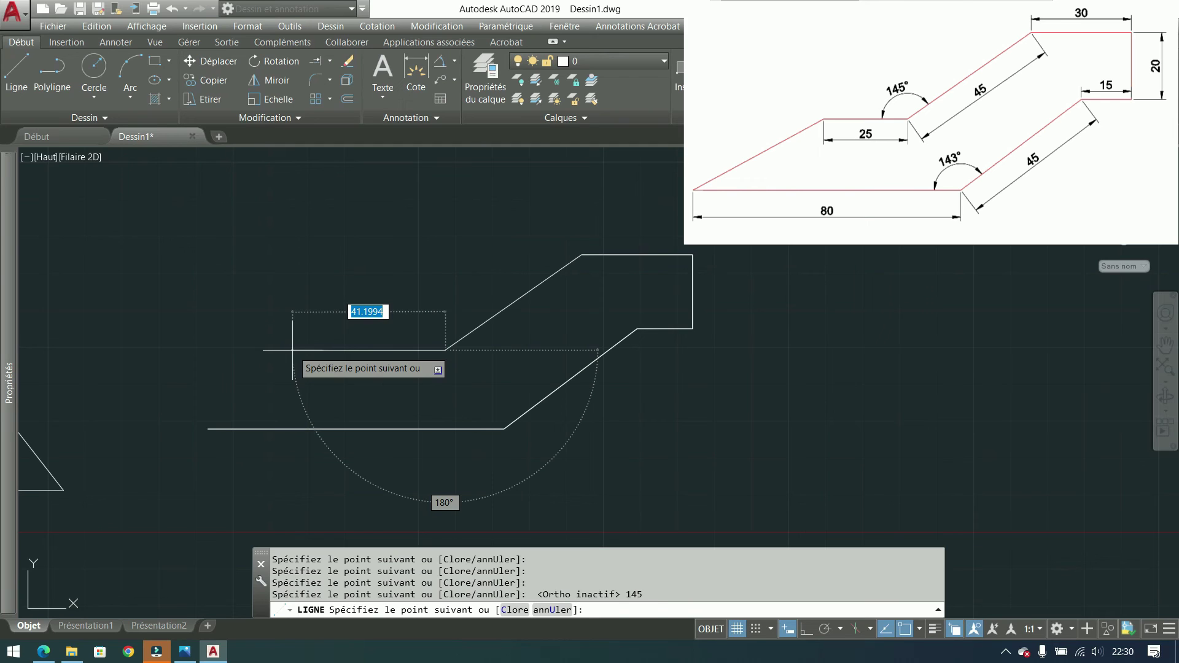
# - Turn Ortho on and continue the outline with a 25-unit horizontal segment to the left
pyautogui.press('F8')
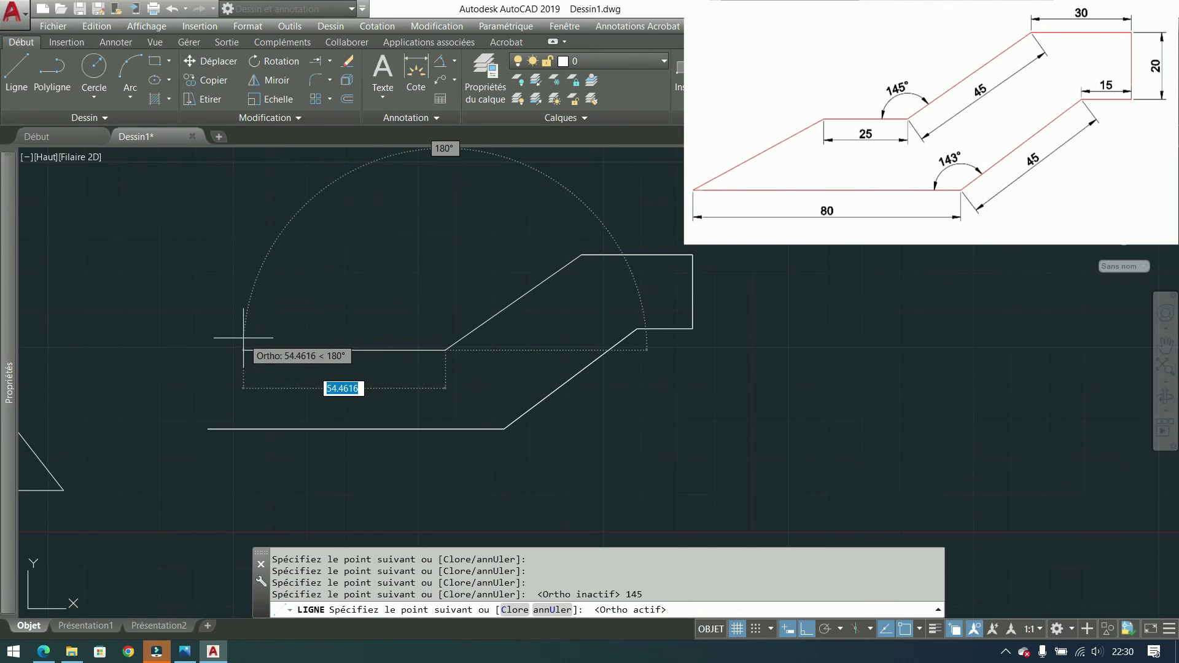
pyautogui.write('25')
pyautogui.press('Return')
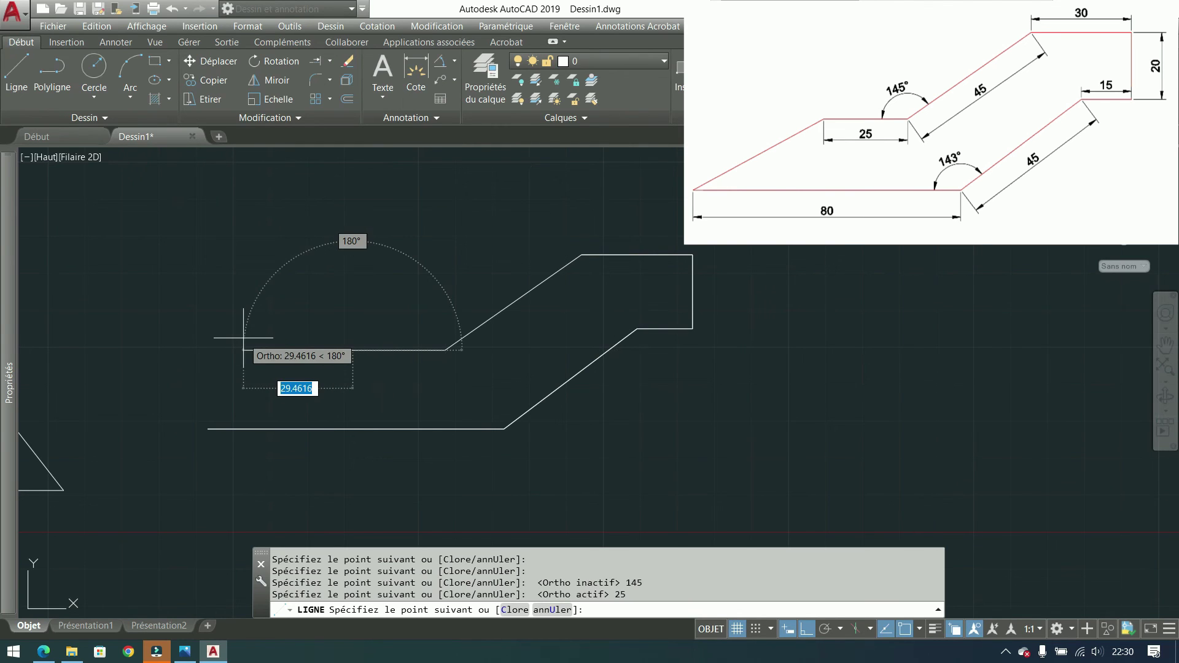
# - Turn Ortho off and close the outline back to the starting point of the base line with the Close option
pyautogui.press('F8')
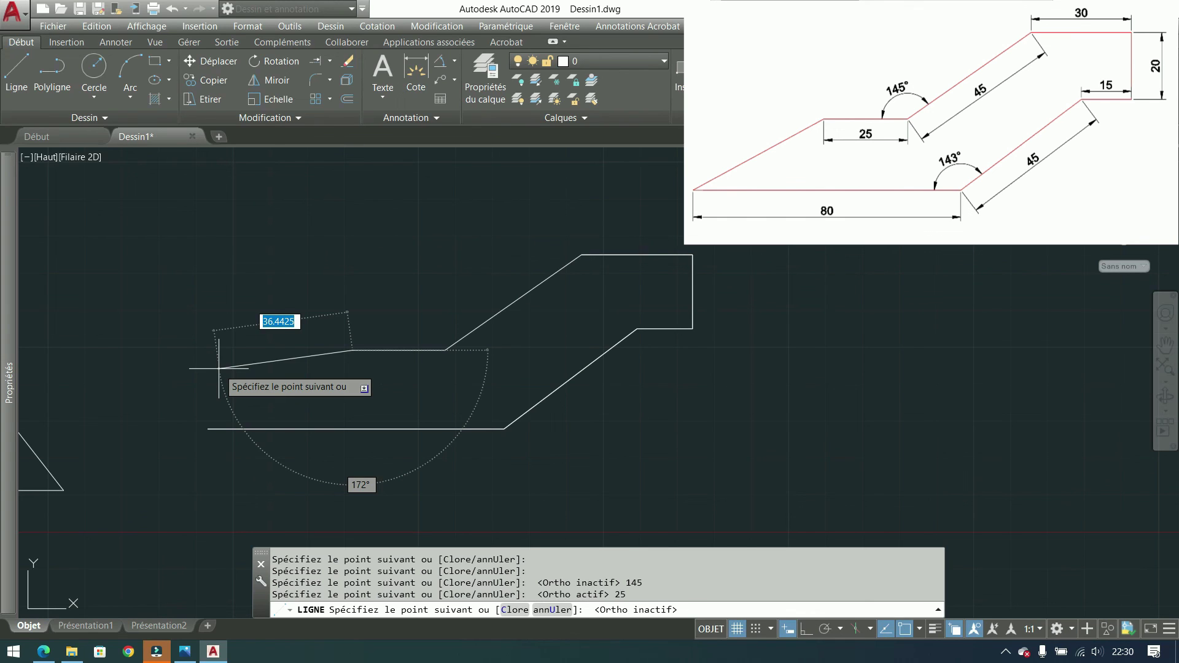
pyautogui.write('c')
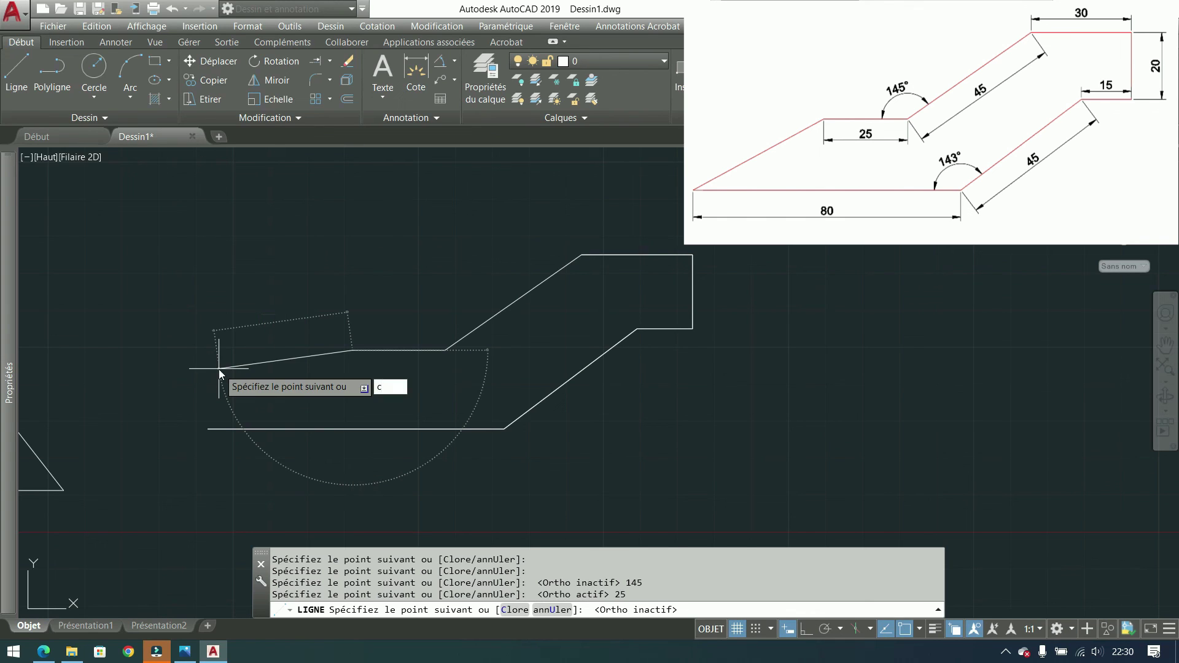
pyautogui.press('Return')
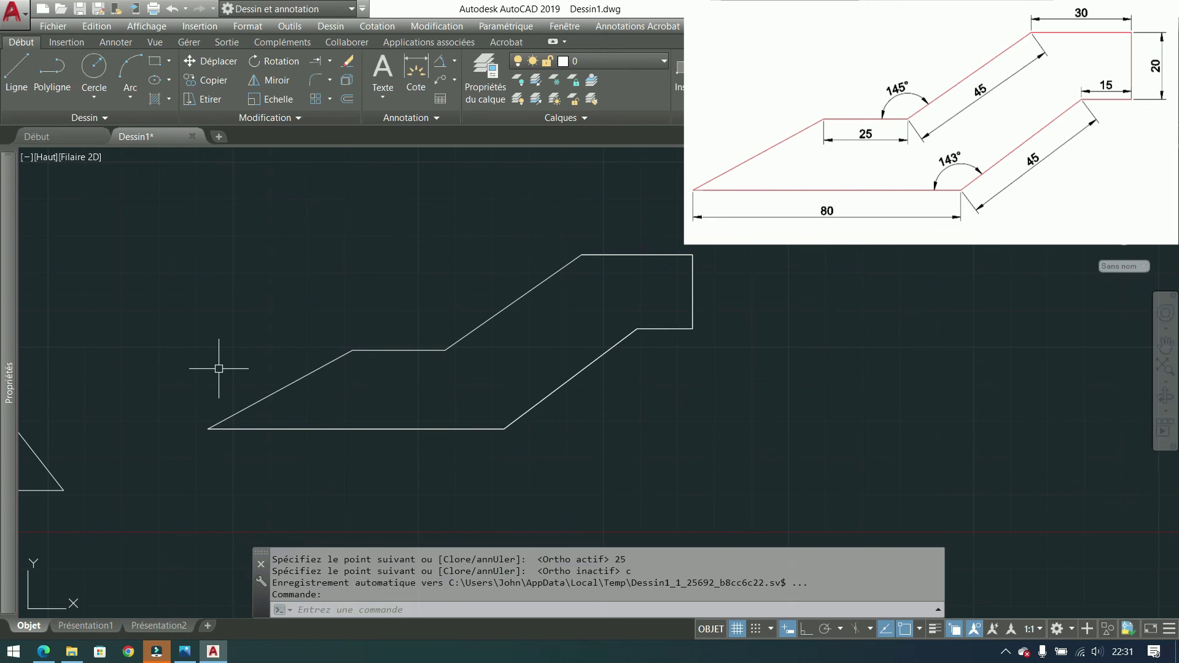